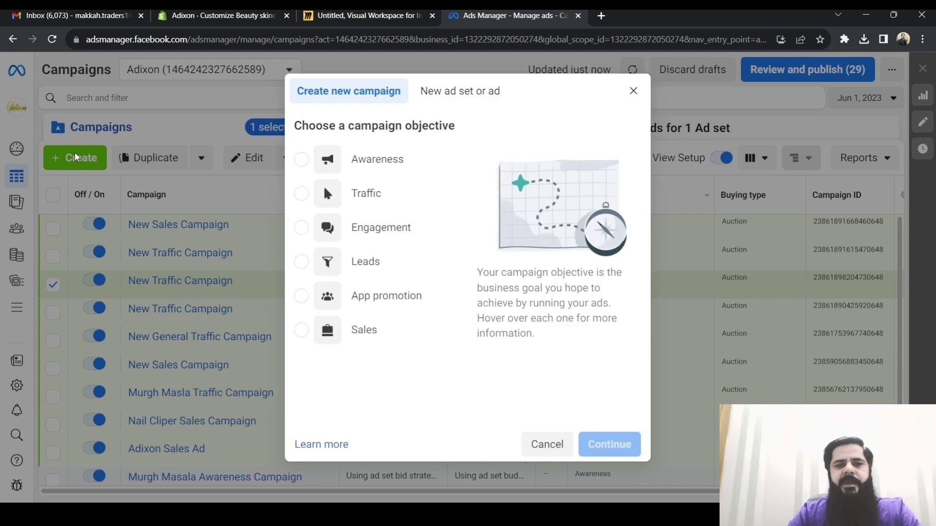
Create a new campaign with the Traffic objective and go through its campaign-level settings.
{"action": "left_click", "coordinate": [305, 190]}
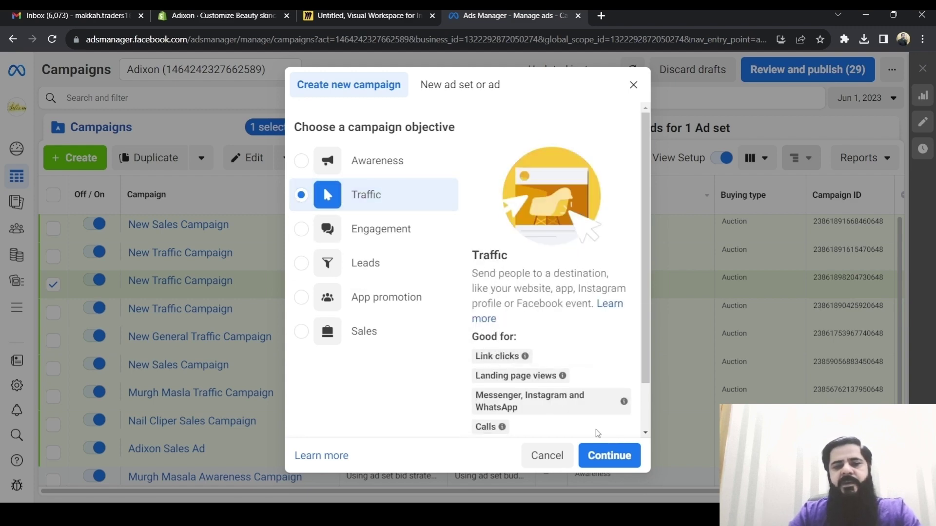
{"action": "left_click", "coordinate": [619, 455]}
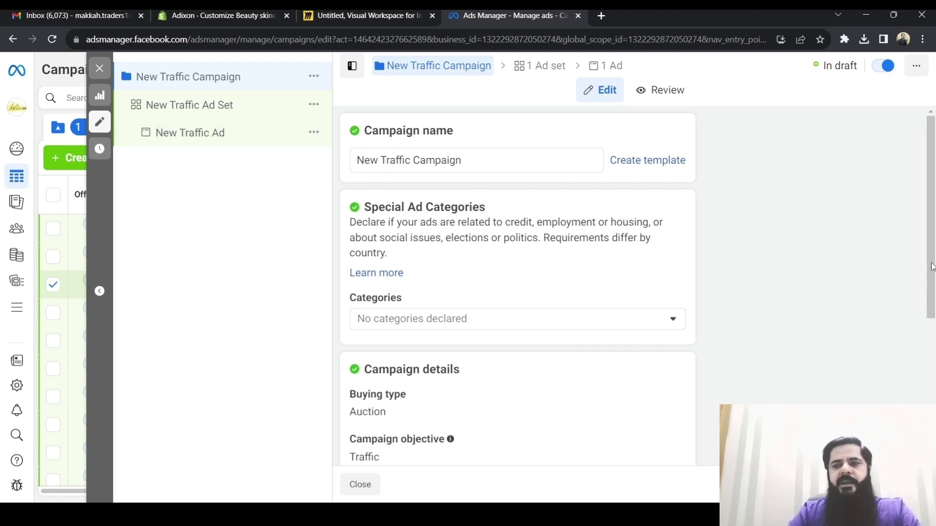
{"action": "scroll", "coordinate": [930, 263], "scroll_direction": "down", "scroll_amount": 5}
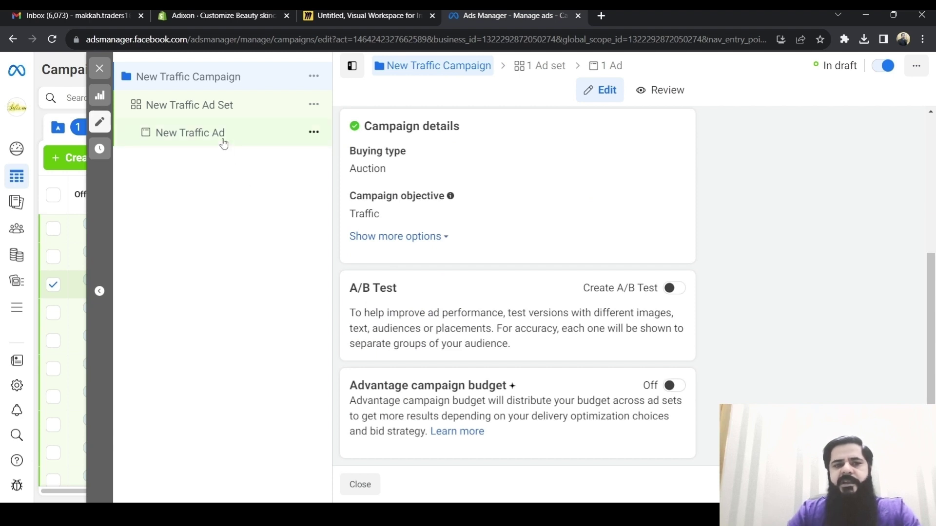
{"action": "left_click", "coordinate": [184, 82]}
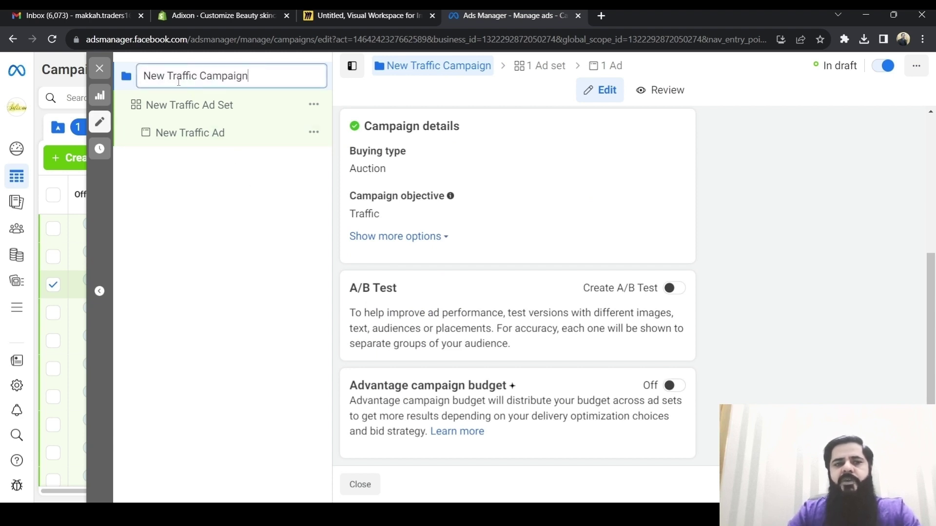
Open the New Traffic Ad Set and choose Daily Budget as its budget type.
{"action": "left_click", "coordinate": [189, 104]}
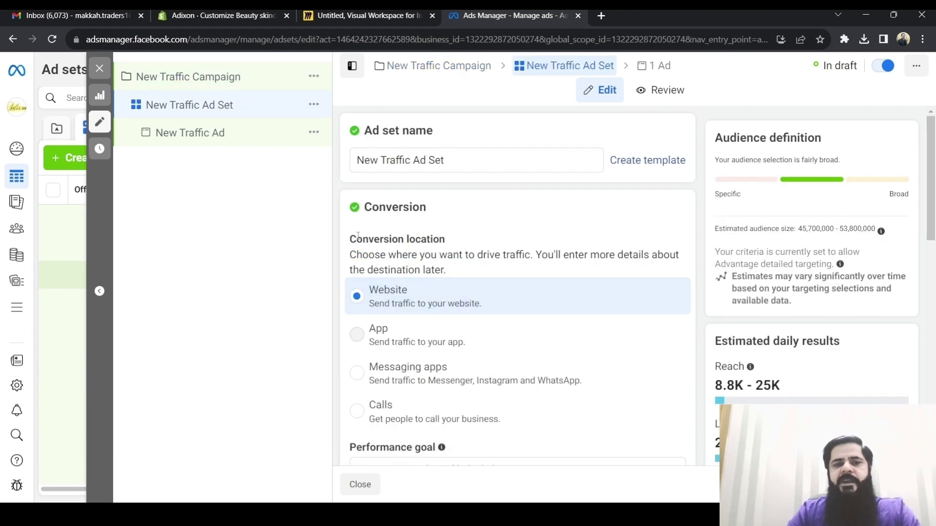
{"action": "scroll", "coordinate": [465, 293], "scroll_direction": "down", "scroll_amount": 10}
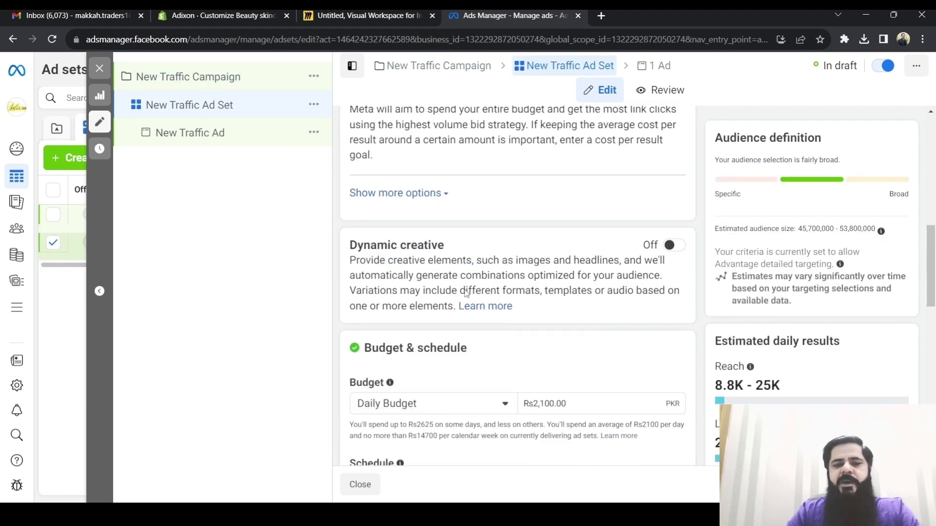
{"action": "scroll", "coordinate": [453, 244], "scroll_direction": "down", "scroll_amount": 3}
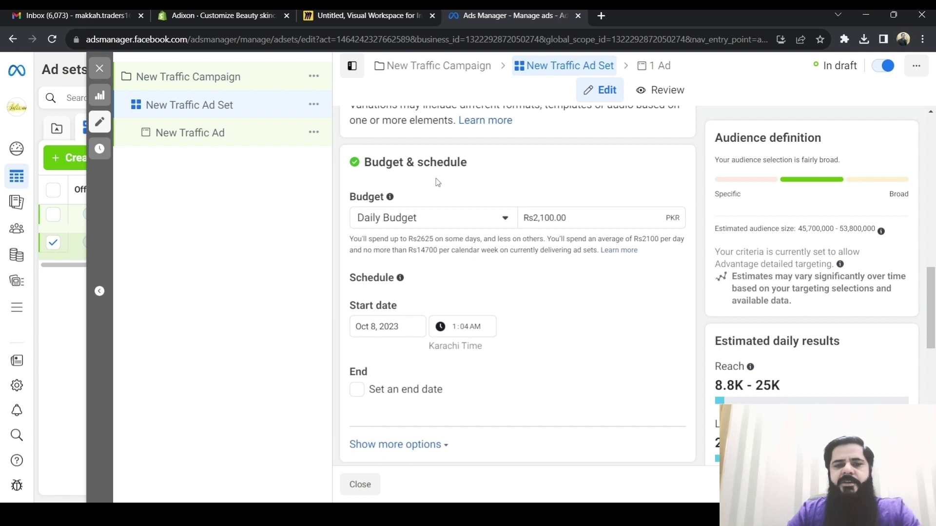
{"action": "scroll", "coordinate": [433, 217], "scroll_direction": "down", "scroll_amount": 1}
{"action": "scroll", "coordinate": [432, 188], "scroll_direction": "up", "scroll_amount": 1}
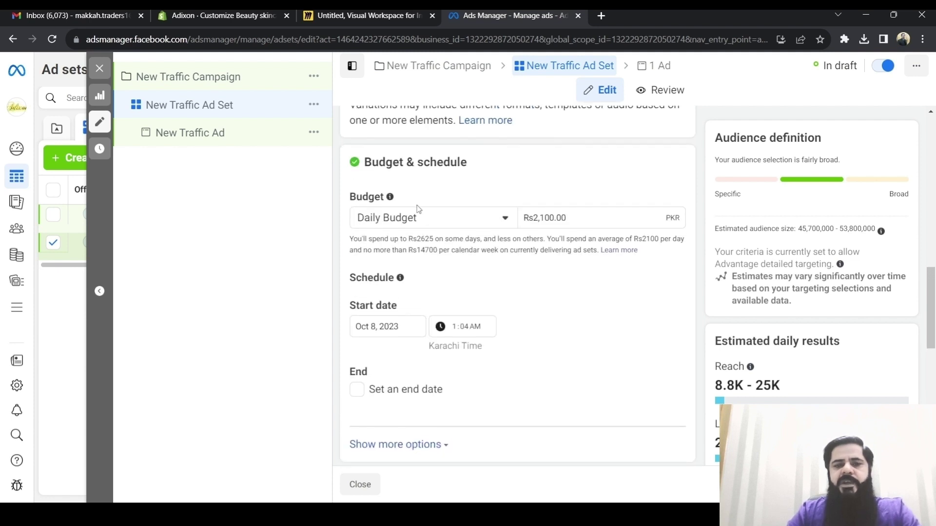
{"action": "left_click", "coordinate": [400, 218]}
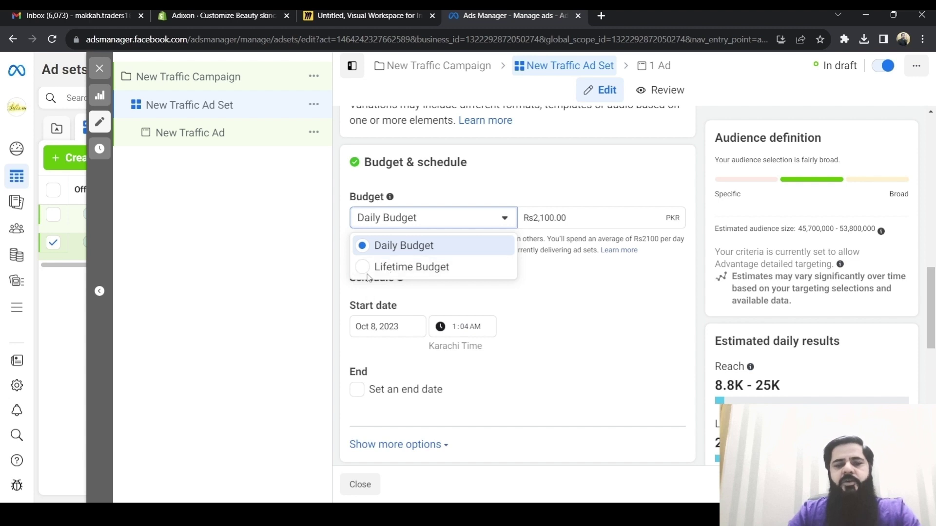
{"action": "left_click", "coordinate": [389, 245]}
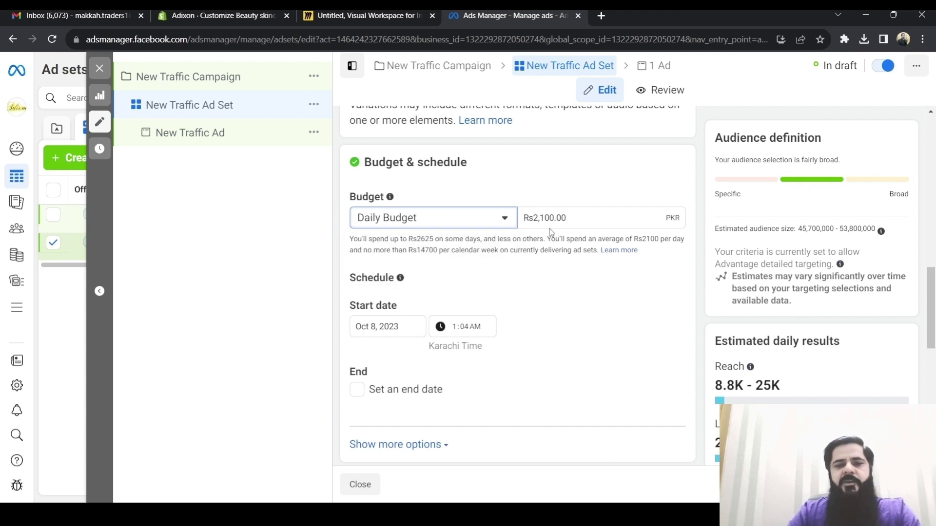
Set the ad set's daily budget amount to 1,000 PKR.
{"action": "left_click_drag", "start_coordinate": [566, 217], "coordinate": [507, 223]}
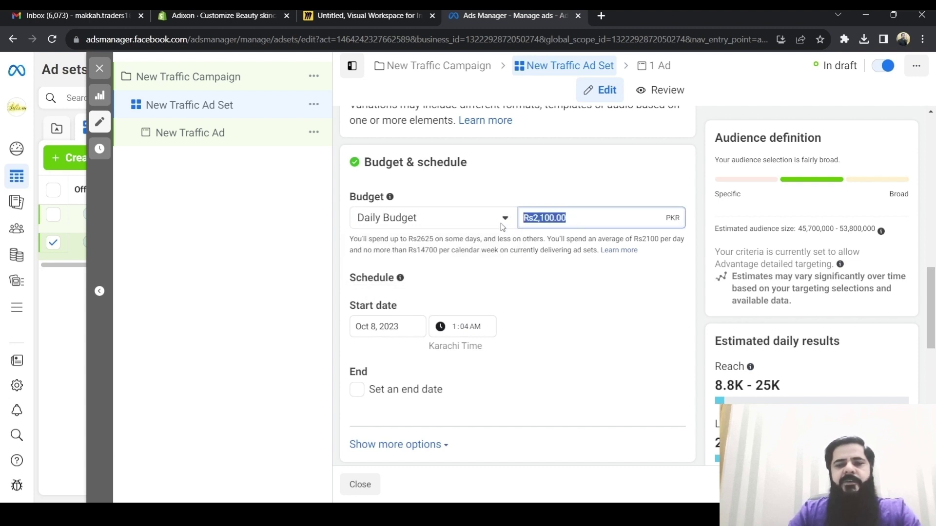
{"action": "left_click", "coordinate": [330, 374]}
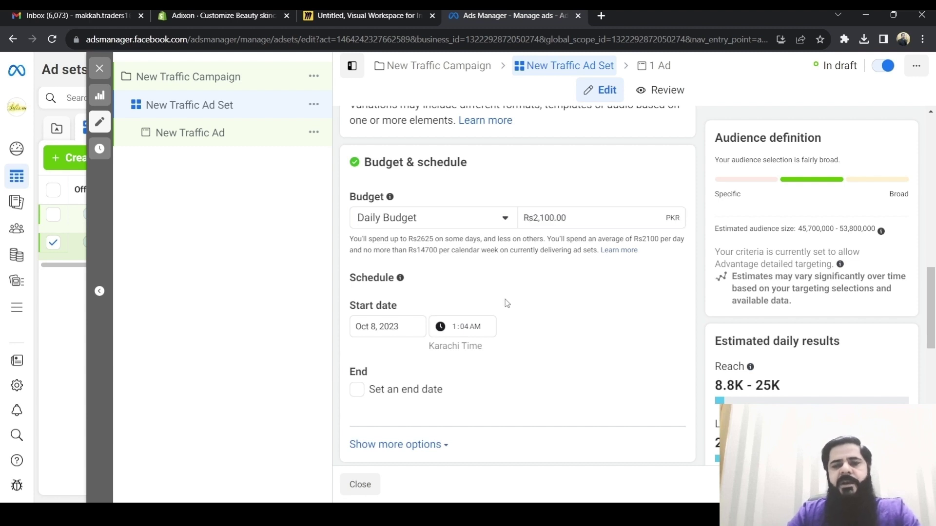
{"action": "left_click_drag", "start_coordinate": [565, 217], "coordinate": [502, 287]}
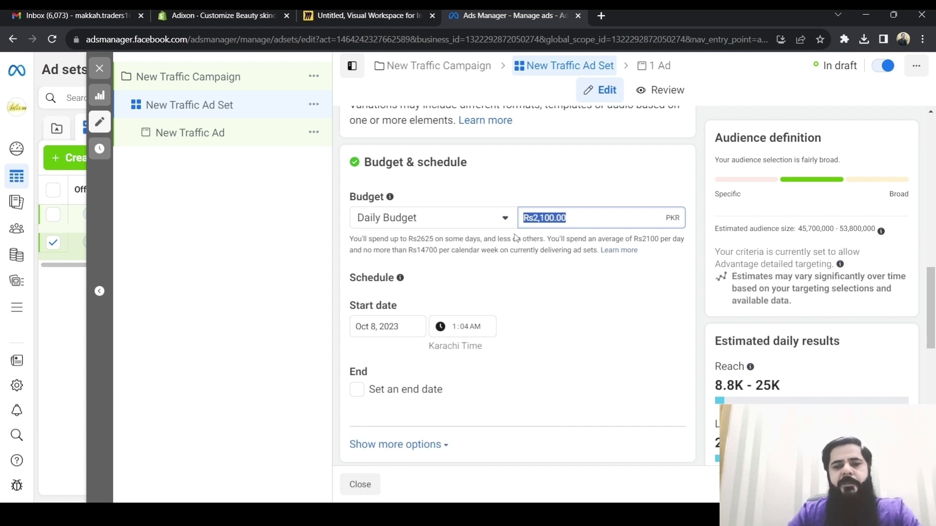
{"action": "left_click", "coordinate": [576, 220]}
{"action": "type", "text": "1"}
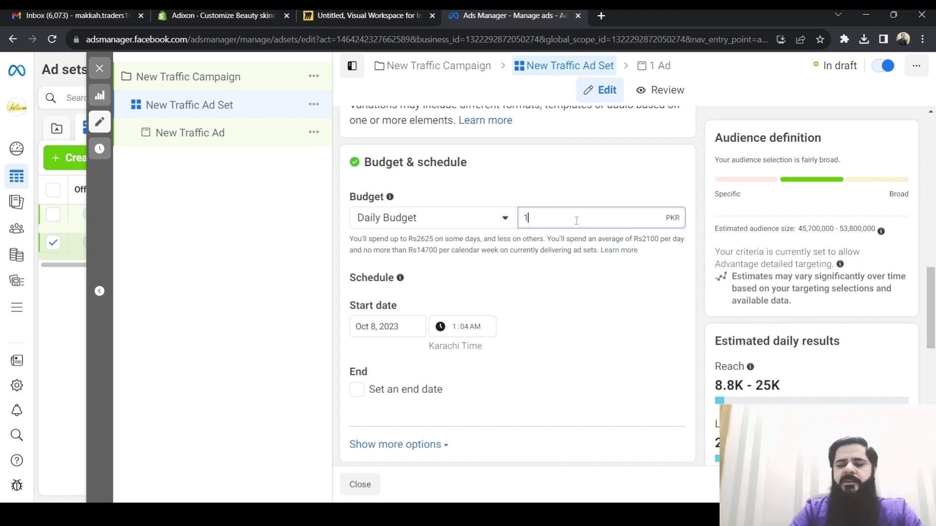
{"action": "type", "text": ",000"}
{"action": "key", "text": "Tab"}
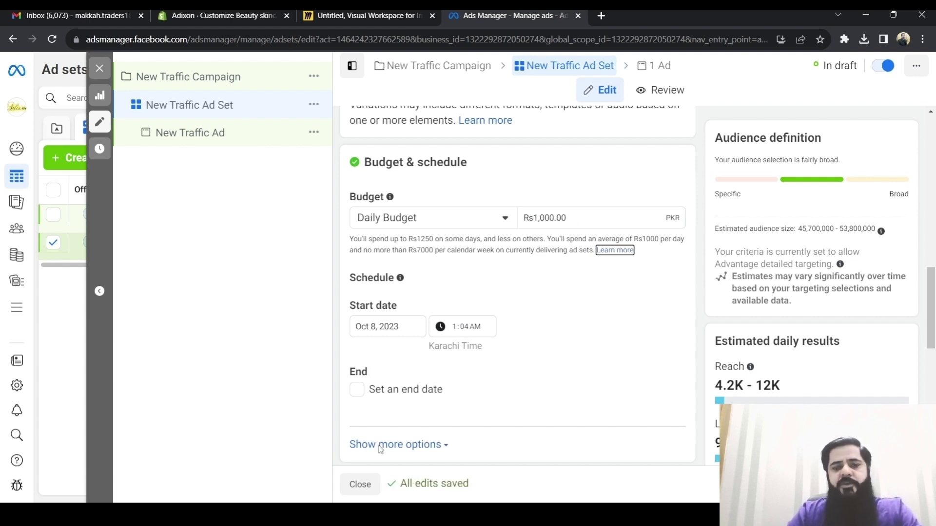
Switch to the Budget Calculation workbook in Excel and draw a red check mark after the budget percentage rule in row 1.
{"action": "key", "text": "alt+Tab"}
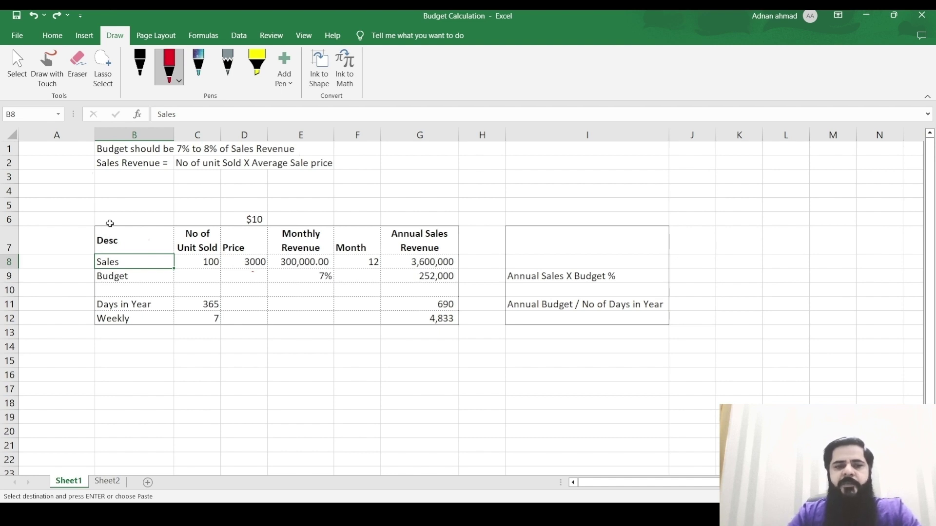
{"action": "left_click", "coordinate": [176, 148]}
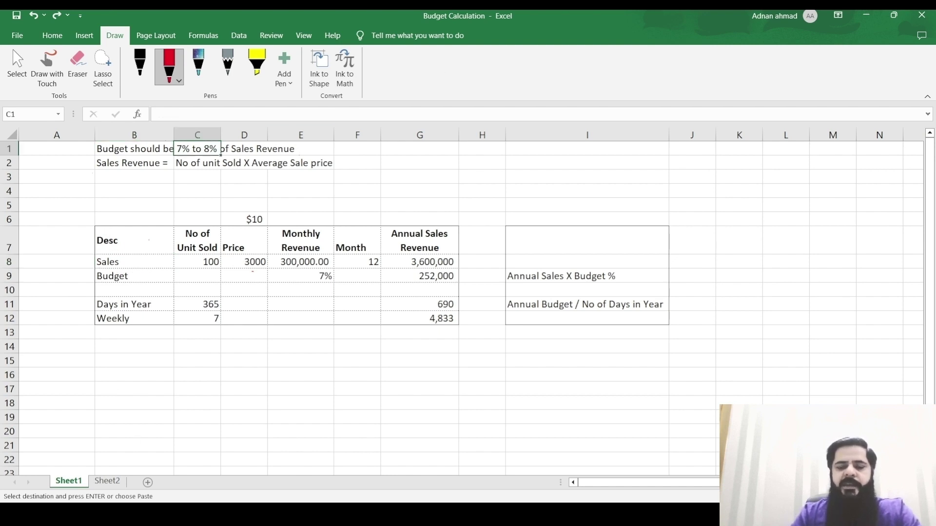
{"action": "left_click", "coordinate": [57, 162]}
{"action": "left_click", "coordinate": [56, 177]}
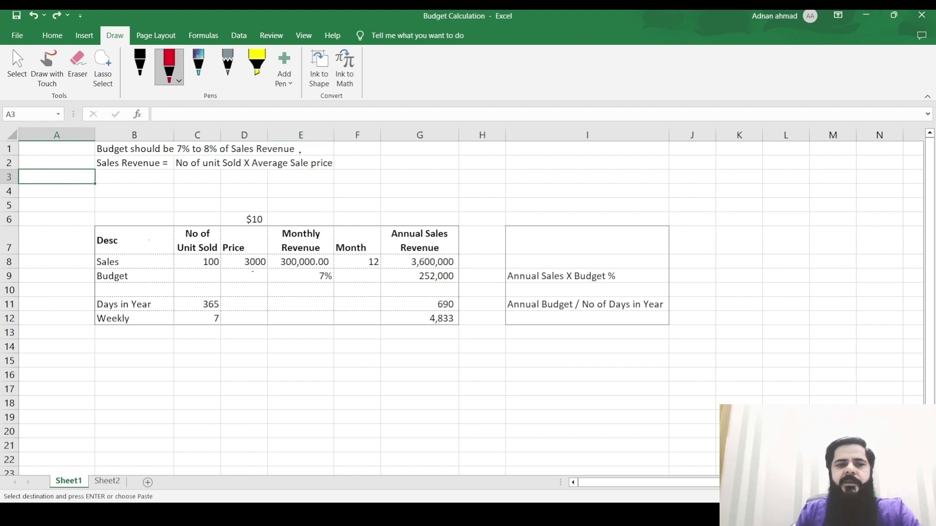
{"action": "left_click_drag", "start_coordinate": [299, 148], "coordinate": [317, 142]}
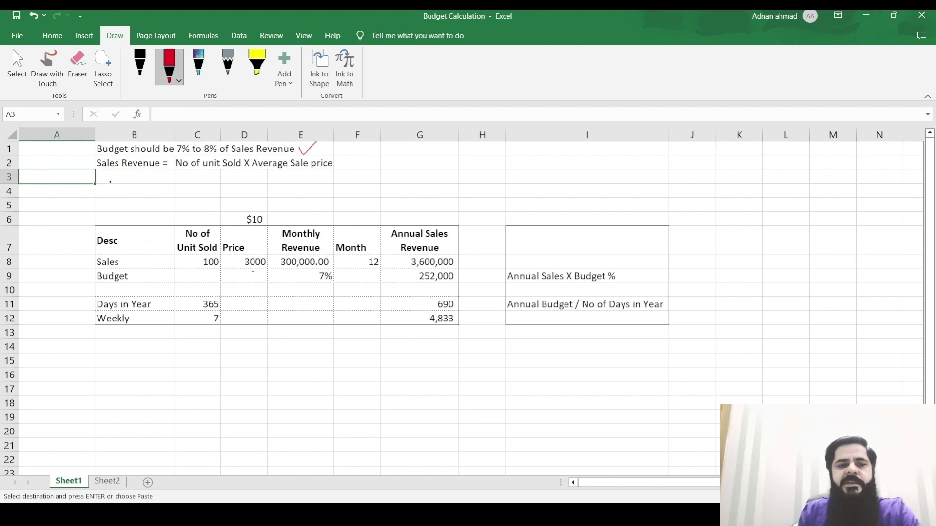
Annotate the sales revenue formula in red ink with two strokes under Sales Revenue, and a check, a cross and a check under its factors.
{"action": "mouse_move", "coordinate": [110, 181]}
{"action": "left_mouse_down"}
{"action": "mouse_move", "coordinate": [137, 169]}
{"action": "mouse_move", "coordinate": [139, 180]}
{"action": "left_mouse_up"}
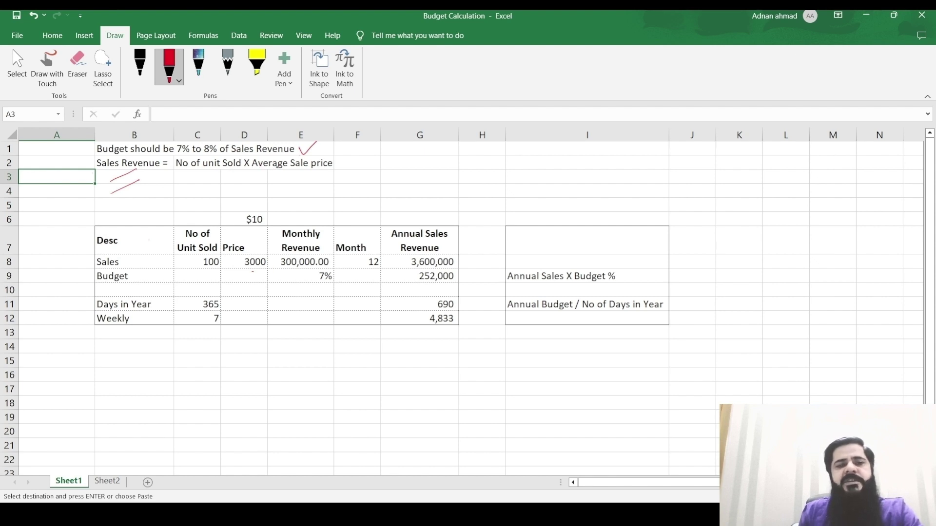
{"action": "mouse_move", "coordinate": [205, 182]}
{"action": "left_mouse_down"}
{"action": "mouse_move", "coordinate": [269, 170]}
{"action": "mouse_move", "coordinate": [269, 186]}
{"action": "left_mouse_up"}
{"action": "mouse_move", "coordinate": [279, 172]}
{"action": "left_mouse_down"}
{"action": "mouse_move", "coordinate": [286, 180]}
{"action": "mouse_move", "coordinate": [304, 163]}
{"action": "left_mouse_up"}
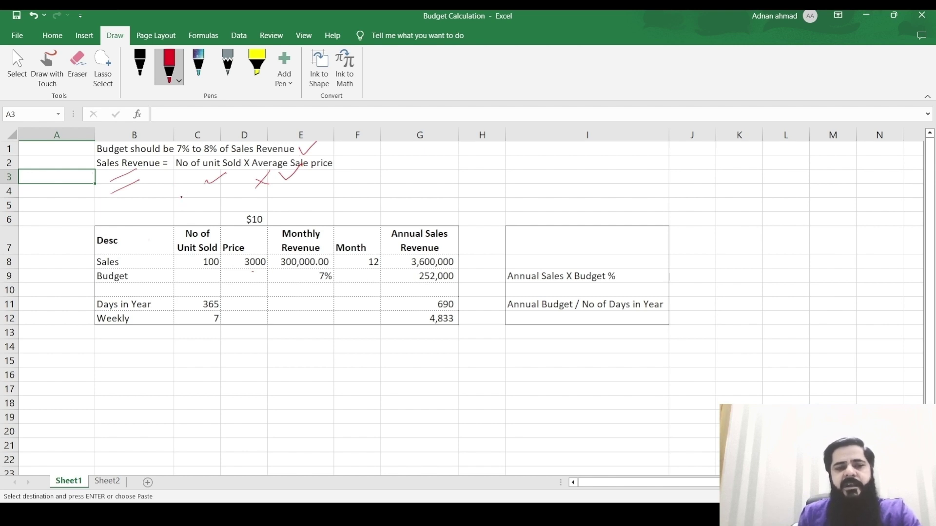
Examine the Sales row's number of units sold and the formula behind its price.
{"action": "left_click", "coordinate": [141, 262]}
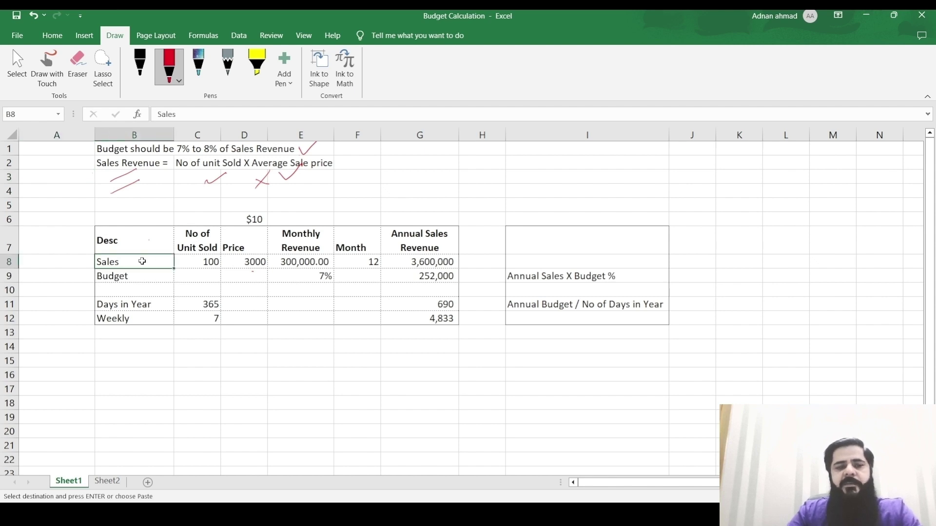
{"action": "left_click", "coordinate": [191, 247]}
{"action": "left_click", "coordinate": [192, 263]}
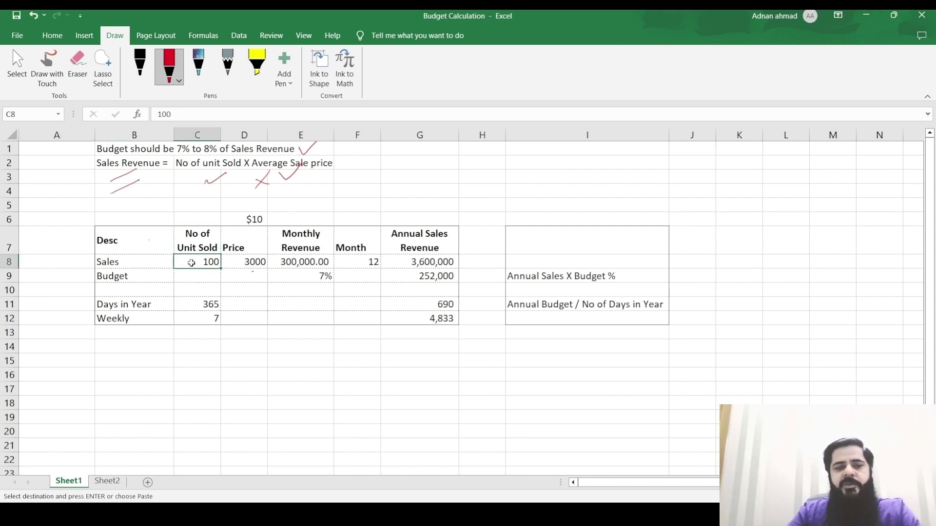
{"action": "left_click", "coordinate": [240, 264]}
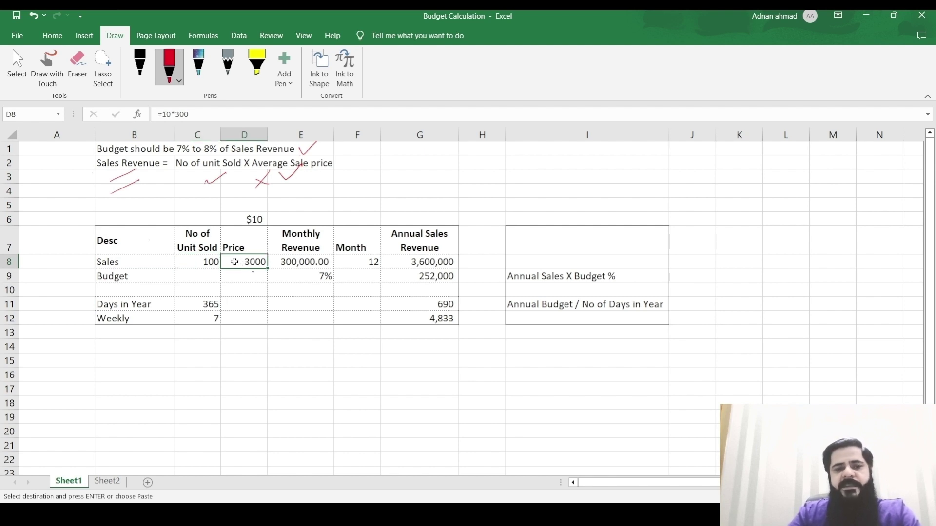
Compare the dollar price in D6 with the Sales price and handwrite 300 in red ink above the table.
{"action": "left_click", "coordinate": [236, 217]}
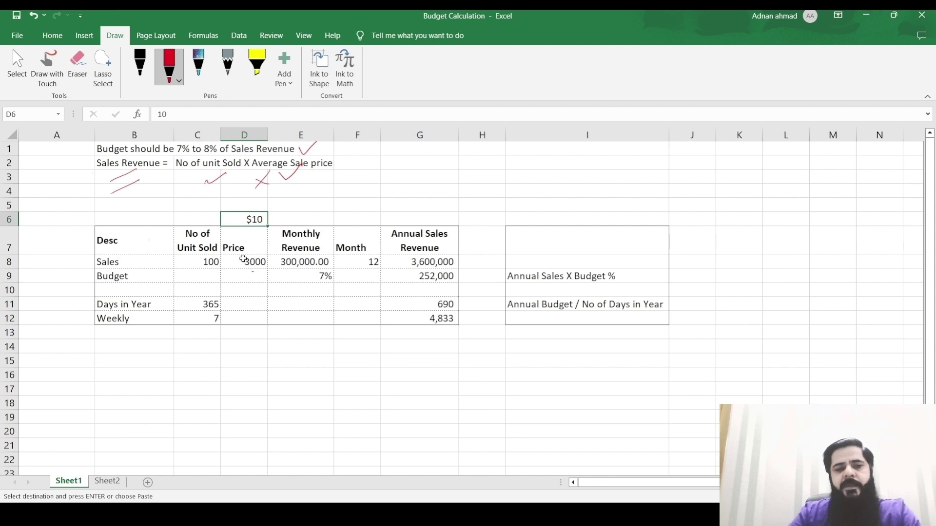
{"action": "left_click", "coordinate": [243, 261]}
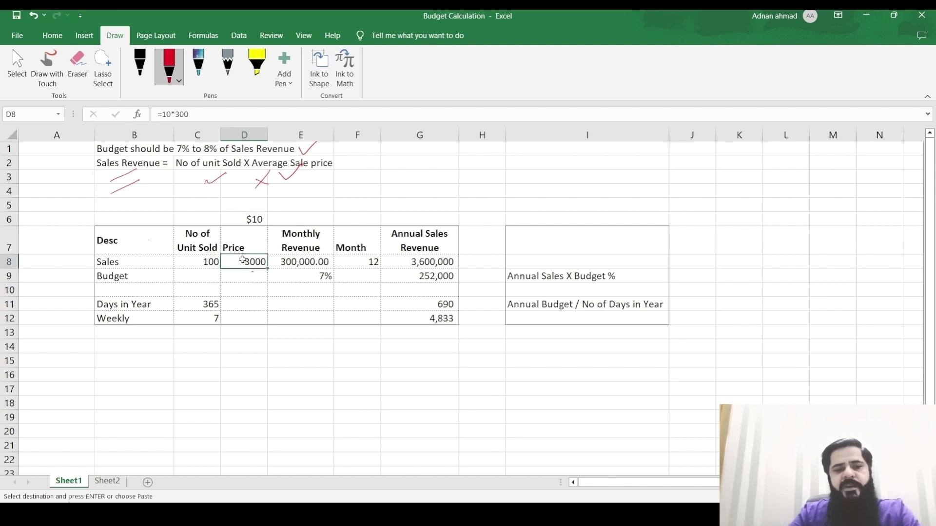
{"action": "left_click", "coordinate": [225, 212]}
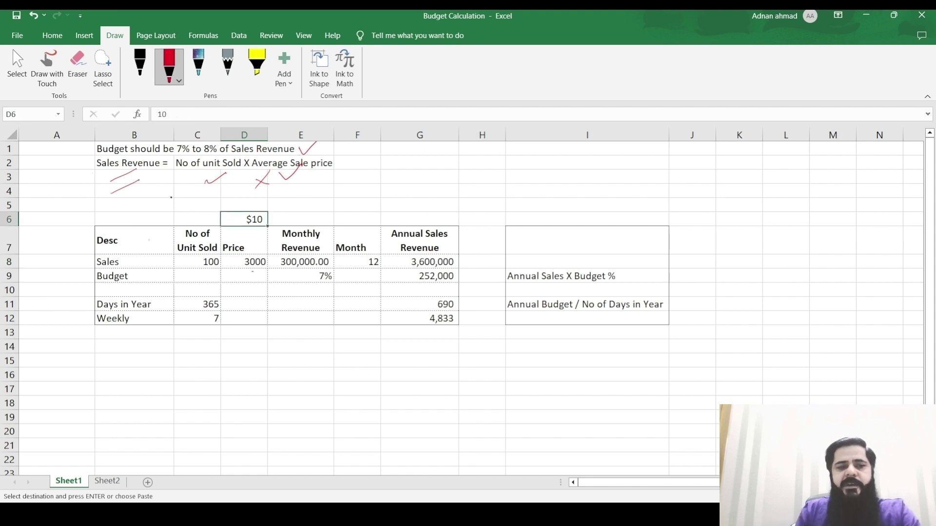
{"action": "mouse_move", "coordinate": [171, 191]}
{"action": "left_mouse_down"}
{"action": "mouse_move", "coordinate": [173, 217]}
{"action": "mouse_move", "coordinate": [194, 190]}
{"action": "mouse_move", "coordinate": [214, 185]}
{"action": "left_mouse_up"}
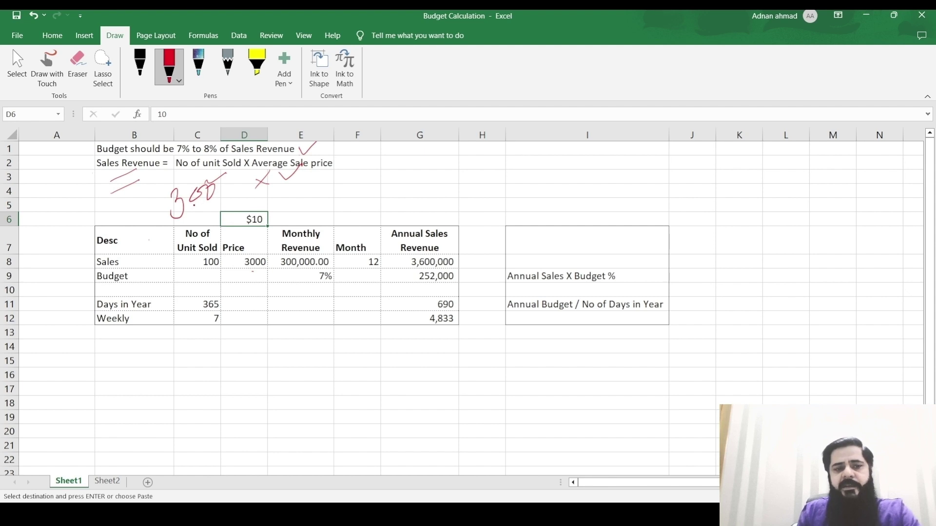
Examine the Sales row's price, units sold, monthly revenue formula and number of months.
{"action": "left_click", "coordinate": [236, 262]}
{"action": "left_click", "coordinate": [198, 264]}
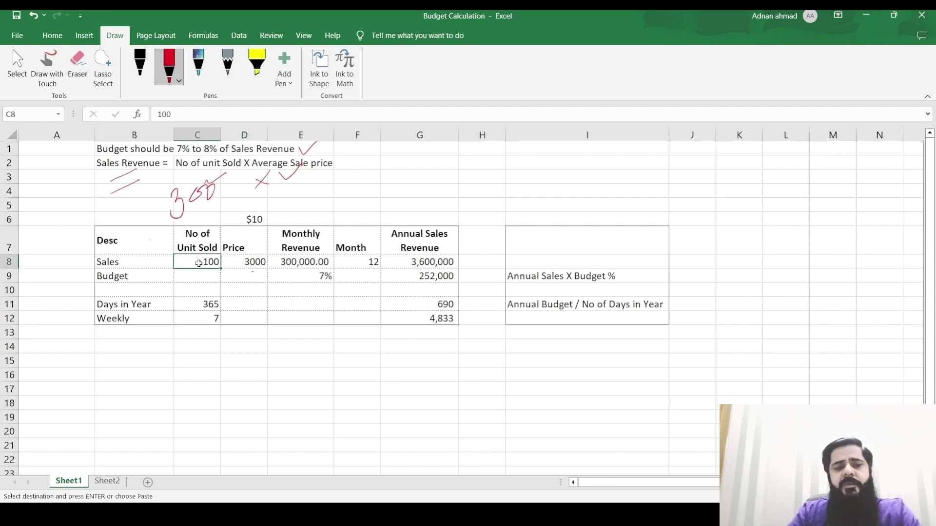
{"action": "left_click", "coordinate": [249, 262]}
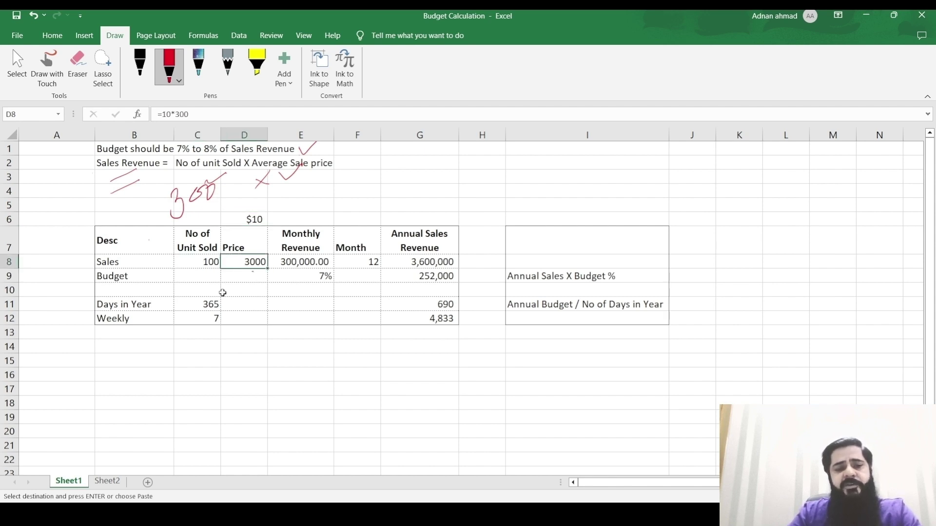
{"action": "left_click", "coordinate": [297, 261]}
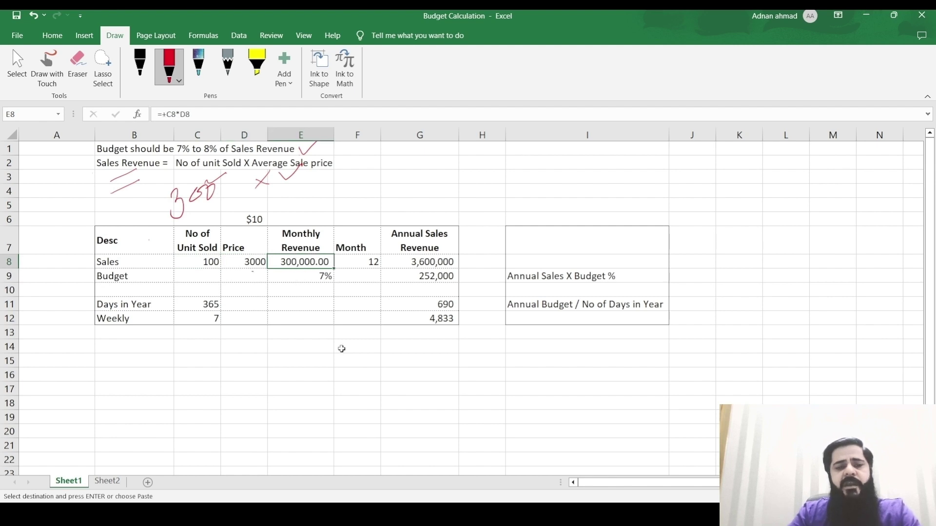
{"action": "left_click", "coordinate": [349, 265]}
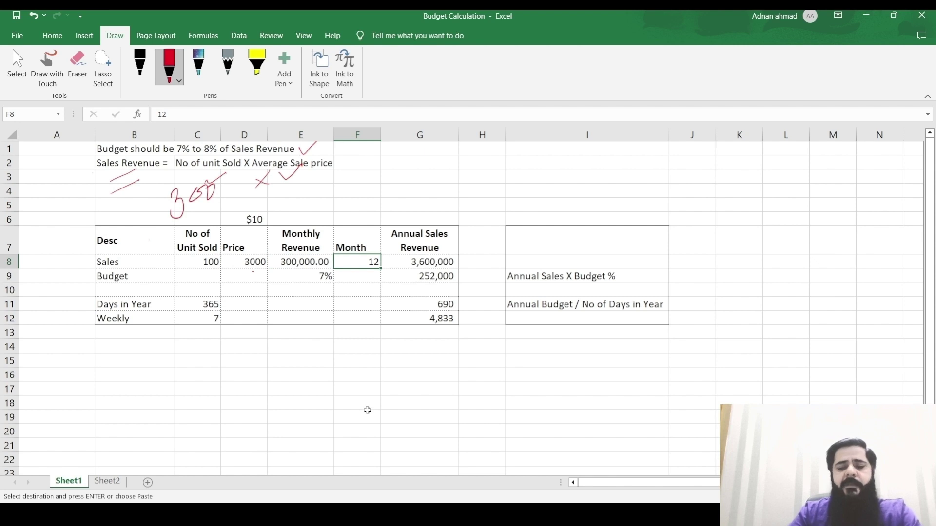
Draw red ink check marks in the Sales row beside the monthly revenue, the month count and the annual sales revenue.
{"action": "key", "text": "Left"}
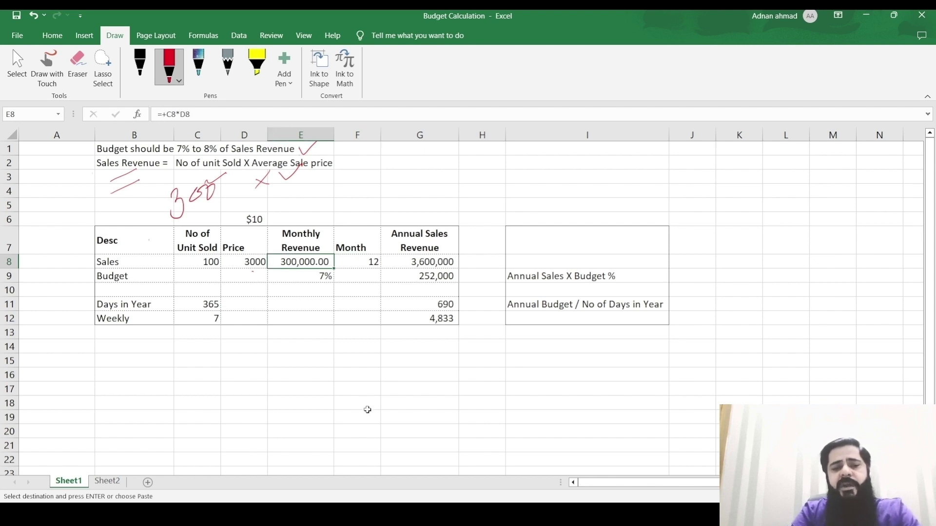
{"action": "left_click_drag", "start_coordinate": [267, 263], "coordinate": [286, 246]}
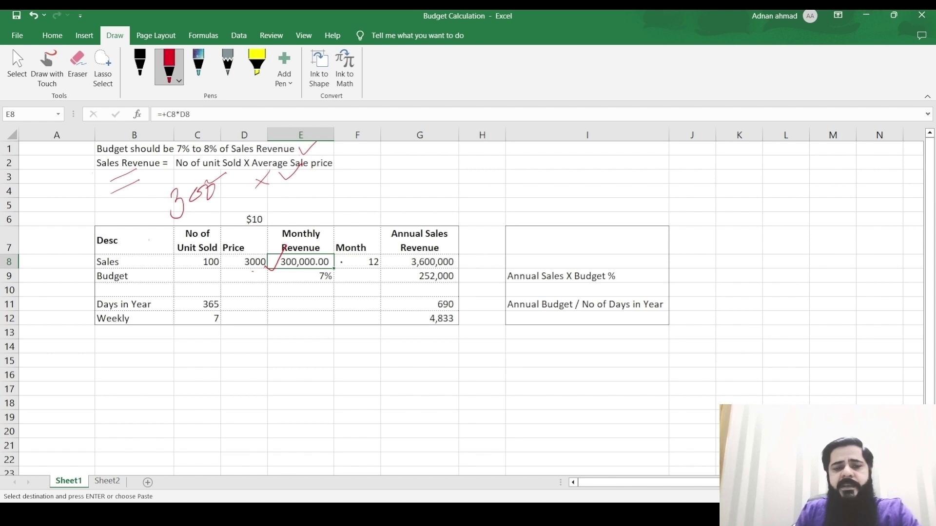
{"action": "mouse_move", "coordinate": [349, 254]}
{"action": "left_mouse_down"}
{"action": "mouse_move", "coordinate": [355, 265]}
{"action": "mouse_move", "coordinate": [371, 241]}
{"action": "mouse_move", "coordinate": [396, 268]}
{"action": "mouse_move", "coordinate": [415, 251]}
{"action": "left_mouse_up"}
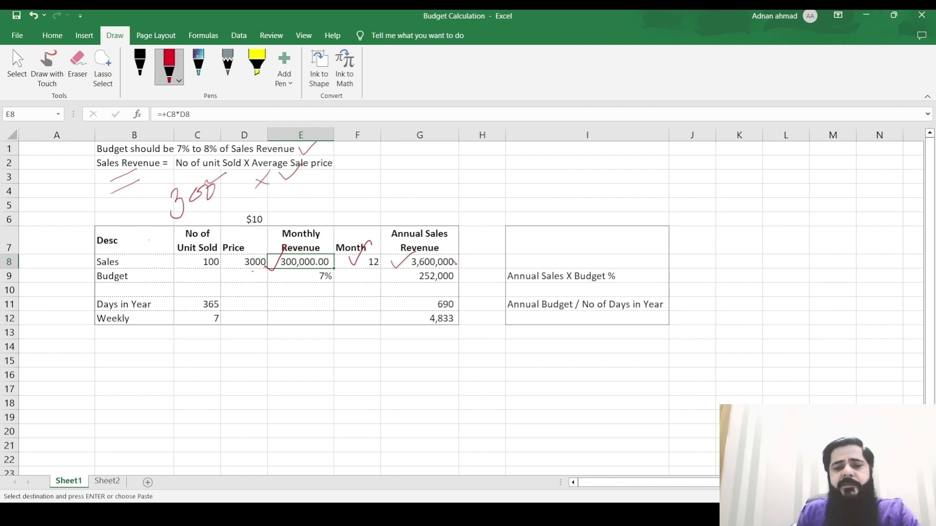
Draw red ink check marks after the annual sales revenue and beside the Budget row's label, 7% rate and annual amount.
{"action": "left_click_drag", "start_coordinate": [453, 262], "coordinate": [478, 244]}
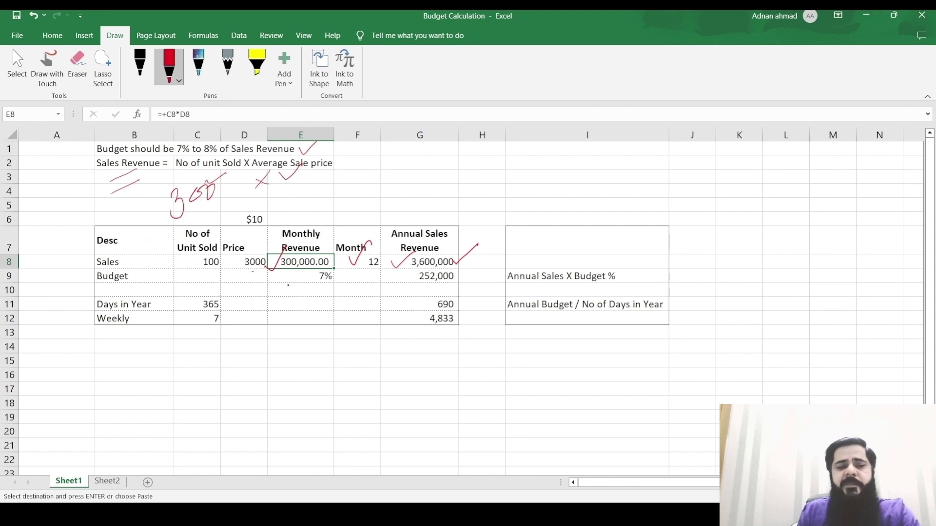
{"action": "left_click_drag", "start_coordinate": [288, 279], "coordinate": [306, 273]}
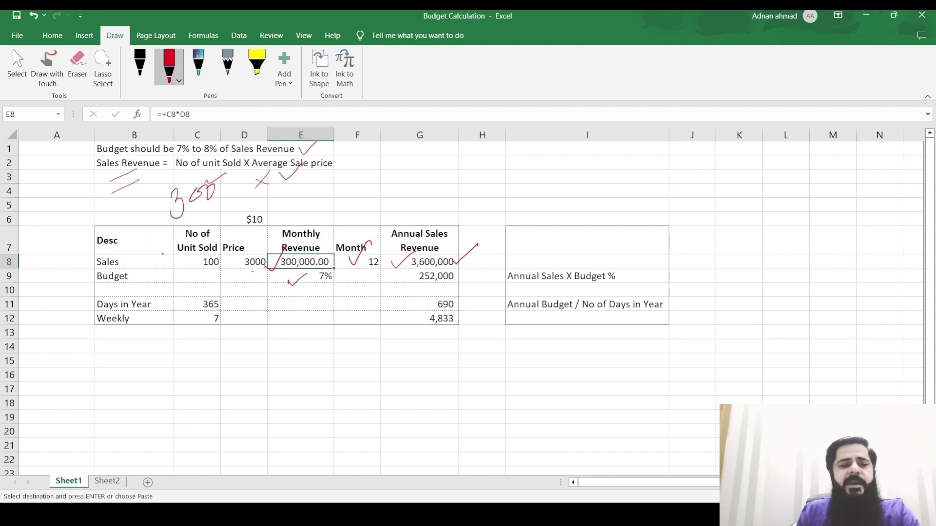
{"action": "left_click_drag", "start_coordinate": [156, 277], "coordinate": [172, 270]}
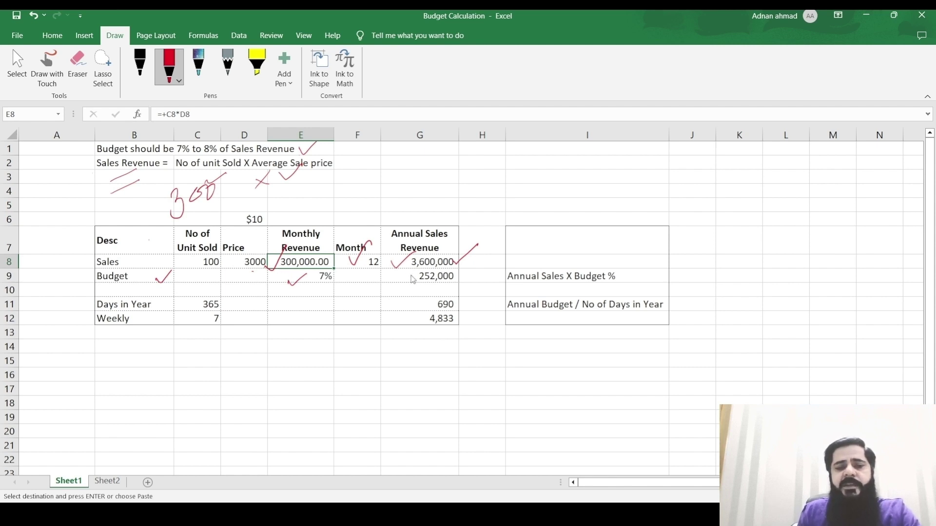
{"action": "left_click_drag", "start_coordinate": [397, 277], "coordinate": [416, 269]}
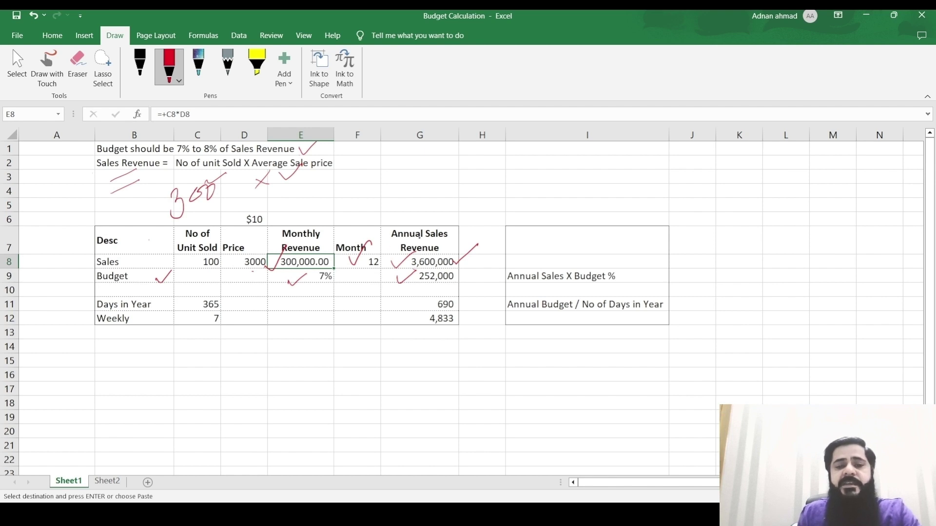
Circle the annual sales revenue in red ink and check-mark the Annual Sales X Budget % note and the 7% rate.
{"action": "mouse_move", "coordinate": [424, 240]}
{"action": "left_mouse_down"}
{"action": "mouse_move", "coordinate": [402, 240]}
{"action": "mouse_move", "coordinate": [399, 274]}
{"action": "mouse_move", "coordinate": [451, 252]}
{"action": "mouse_move", "coordinate": [429, 241]}
{"action": "left_mouse_up"}
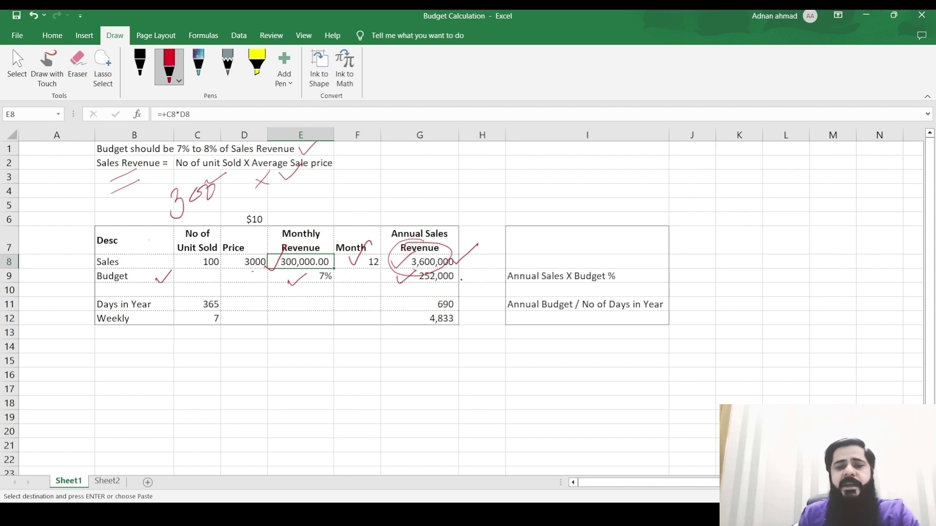
{"action": "left_click_drag", "start_coordinate": [489, 277], "coordinate": [511, 267]}
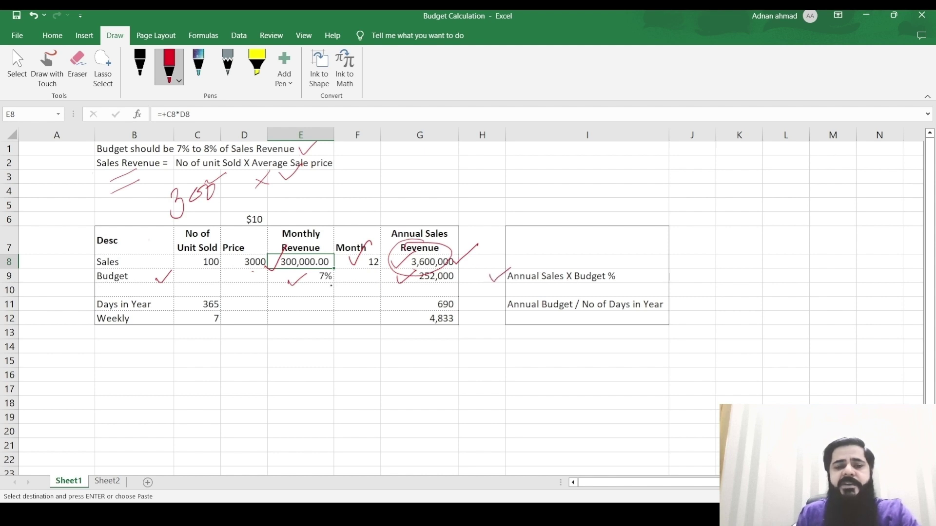
{"action": "left_click_drag", "start_coordinate": [336, 277], "coordinate": [400, 254]}
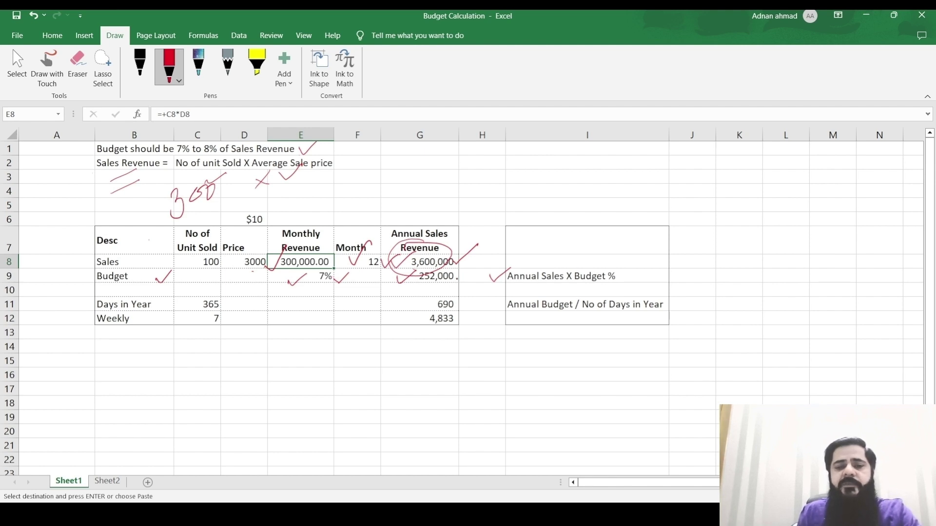
Draw more red check marks beside the annual budget, the annual sales revenue, the days in the year and the daily budget.
{"action": "left_click_drag", "start_coordinate": [459, 278], "coordinate": [475, 265]}
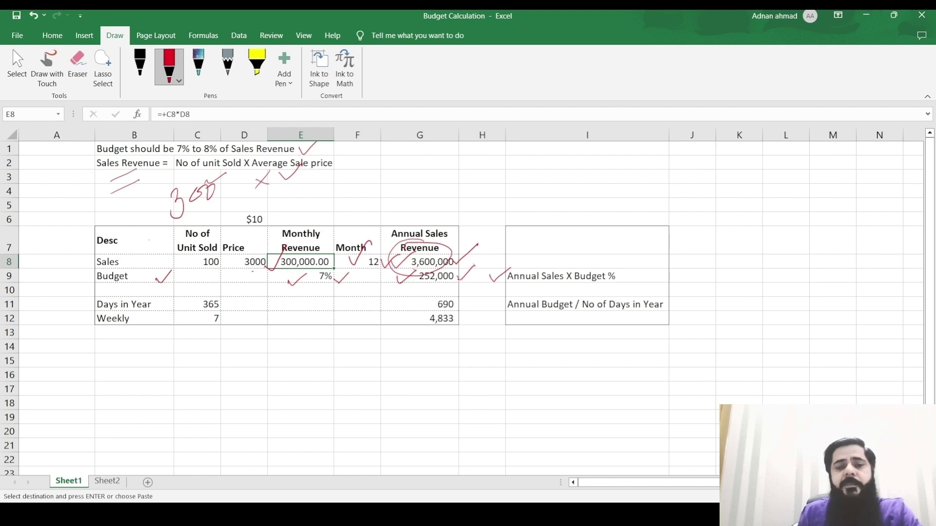
{"action": "left_click_drag", "start_coordinate": [458, 272], "coordinate": [468, 269]}
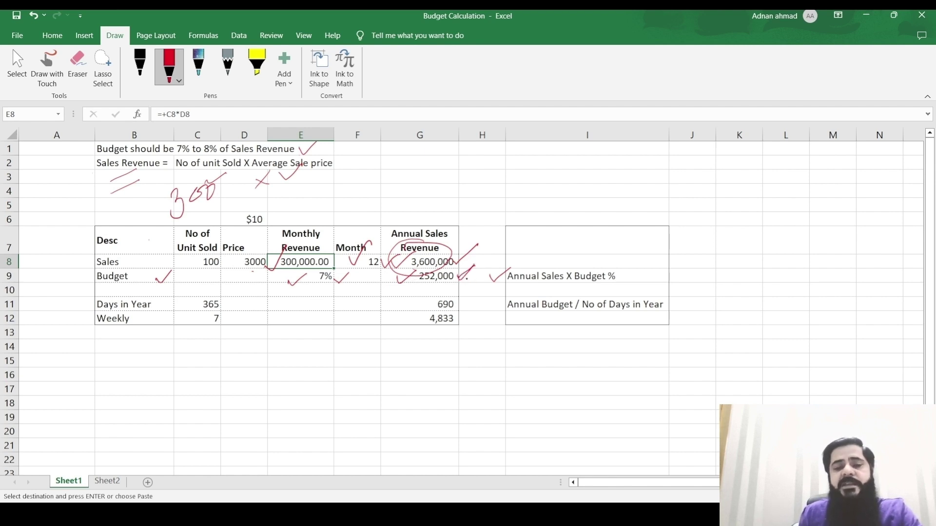
{"action": "left_click_drag", "start_coordinate": [459, 262], "coordinate": [479, 255]}
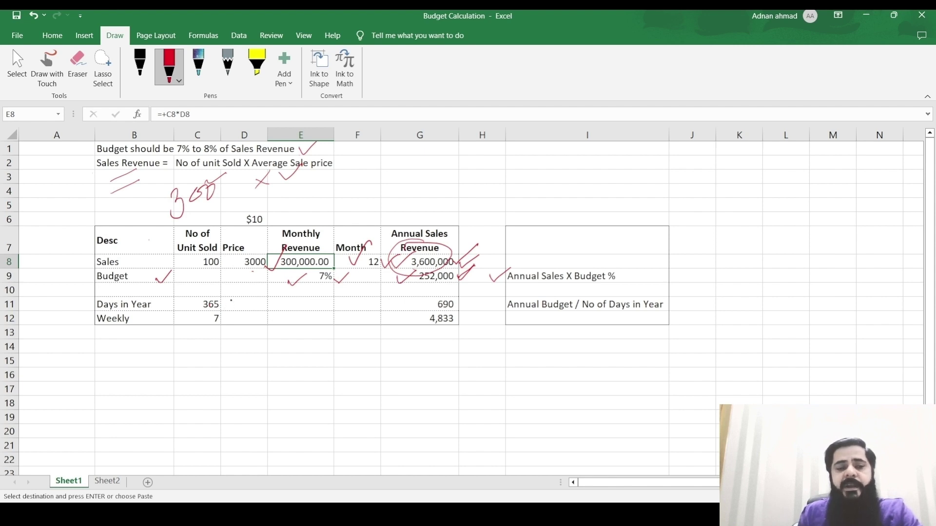
{"action": "left_click_drag", "start_coordinate": [225, 304], "coordinate": [246, 294]}
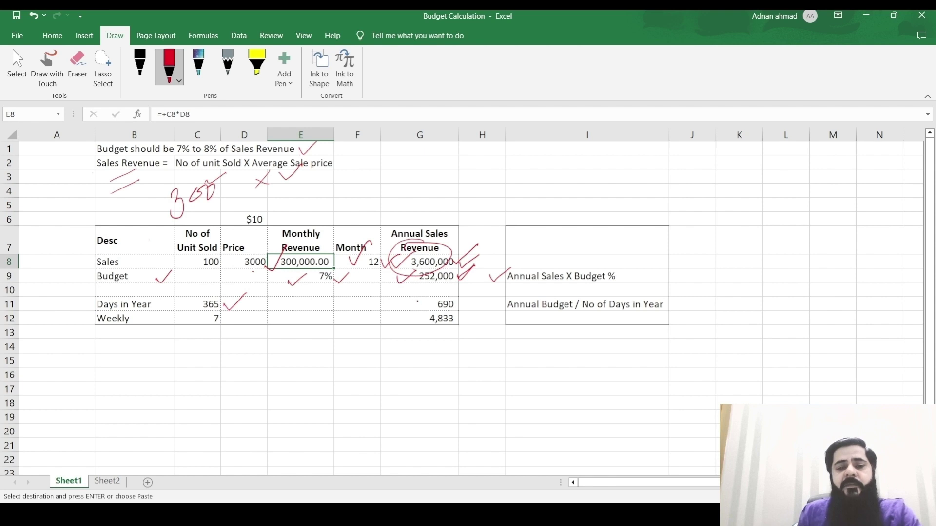
{"action": "left_click_drag", "start_coordinate": [414, 306], "coordinate": [432, 294]}
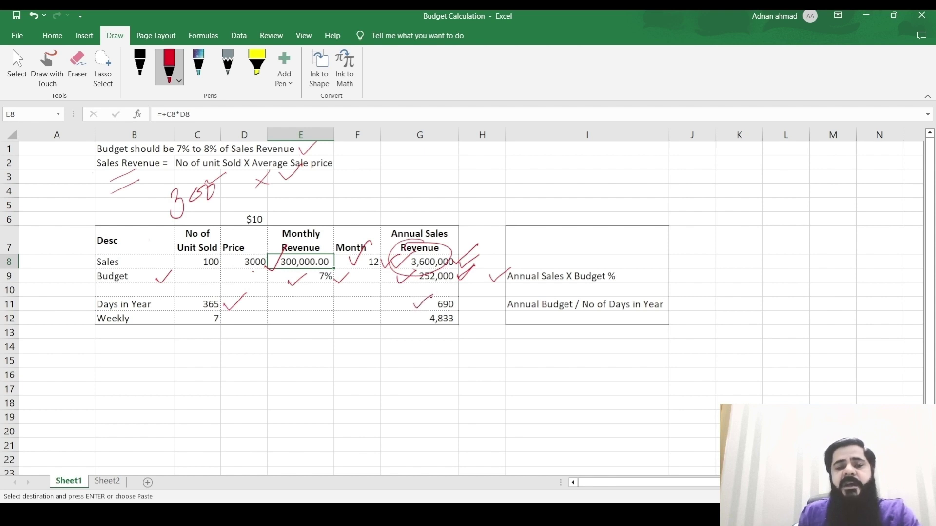
Re-enter the daily budget formula in G11 as +G9/C11 and check-mark the daily and weekly budgets in red ink.
{"action": "left_click", "coordinate": [440, 304]}
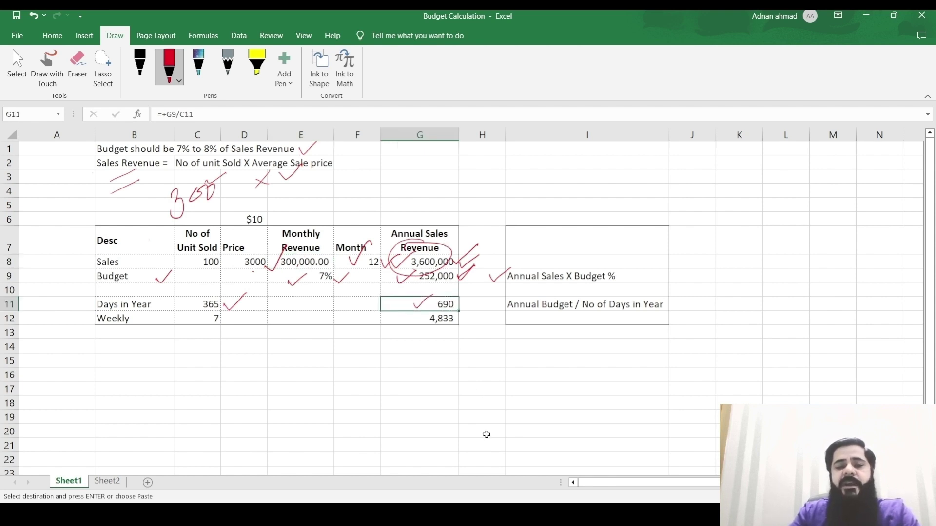
{"action": "type", "text": "+"}
{"action": "key", "text": "Up"}
{"action": "key", "text": "Up"}
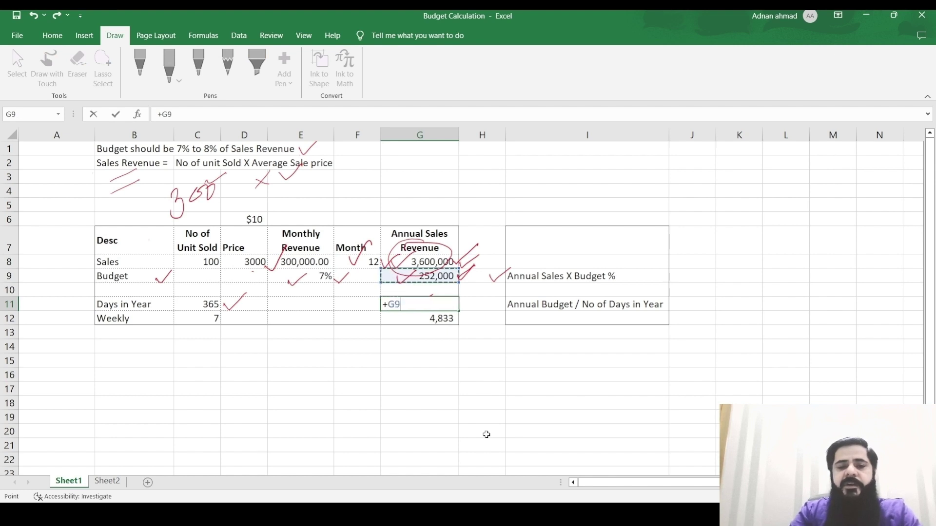
{"action": "type", "text": "/"}
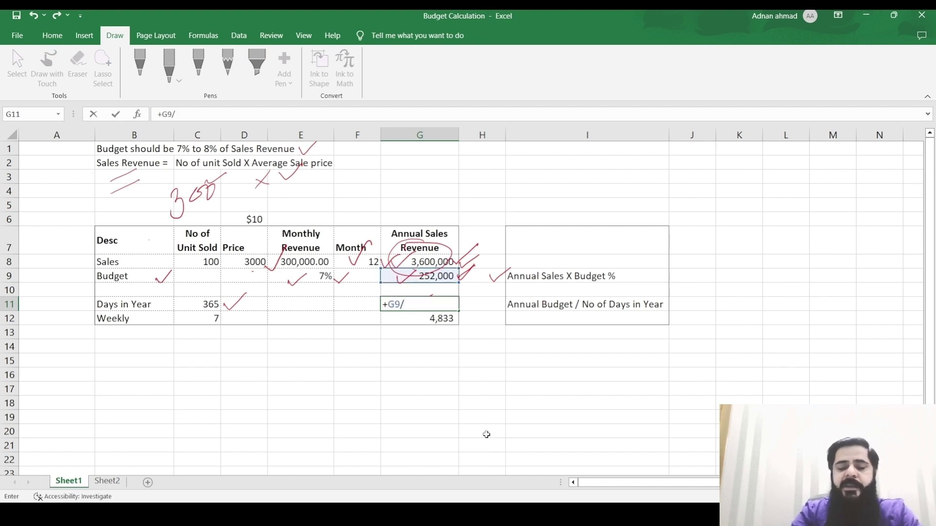
{"action": "key", "text": "Left"}
{"action": "key", "text": "Left"}
{"action": "key", "text": "Left"}
{"action": "key", "text": "Left"}
{"action": "key", "text": "Return"}
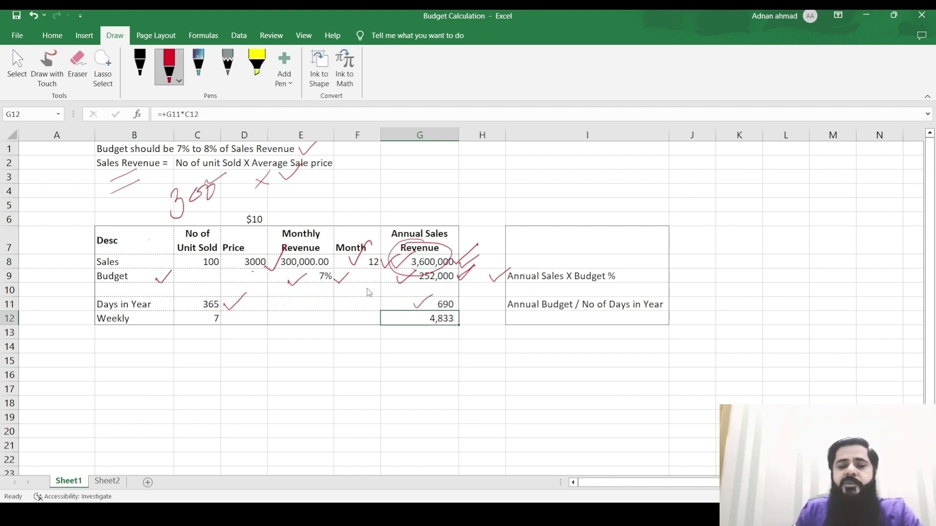
{"action": "left_click_drag", "start_coordinate": [459, 304], "coordinate": [479, 294]}
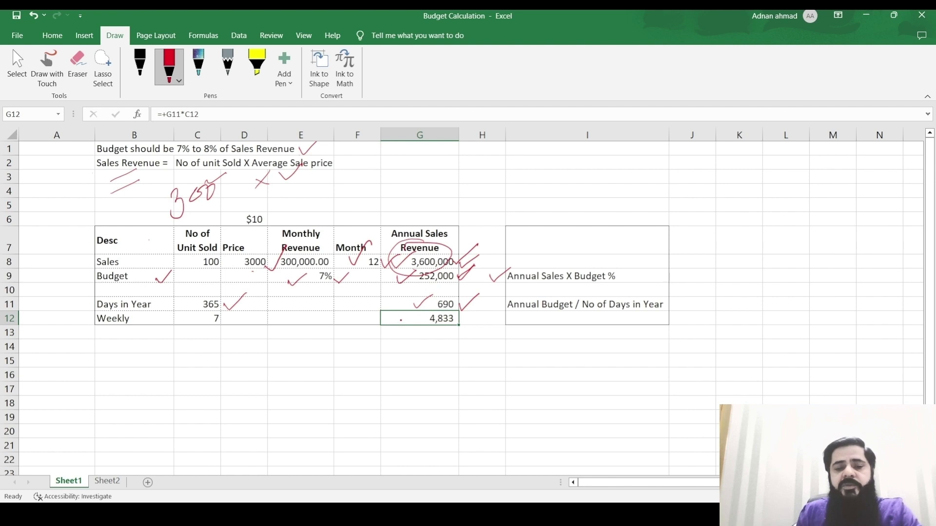
{"action": "left_click_drag", "start_coordinate": [400, 316], "coordinate": [422, 311]}
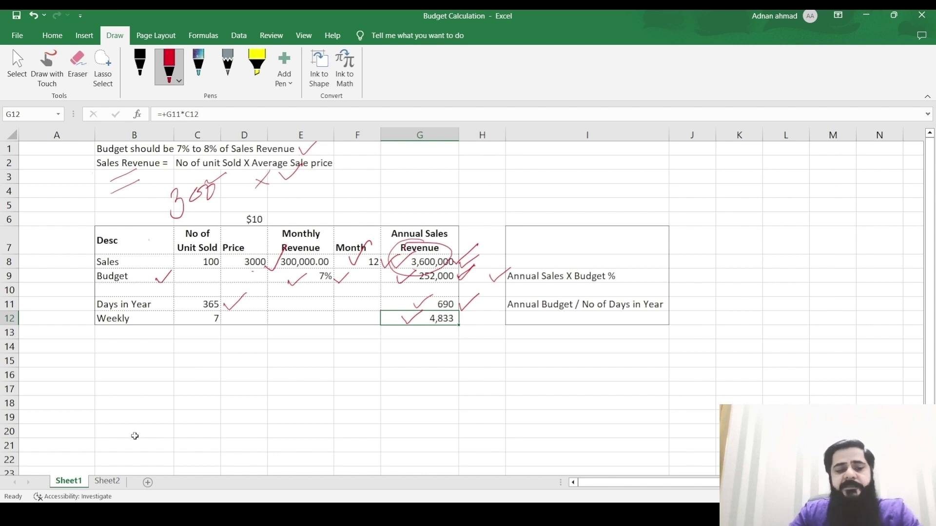
Switch to Sheet2 and set the dollar price in D6 to 20.
{"action": "left_click", "coordinate": [106, 481]}
{"action": "left_click", "coordinate": [257, 209]}
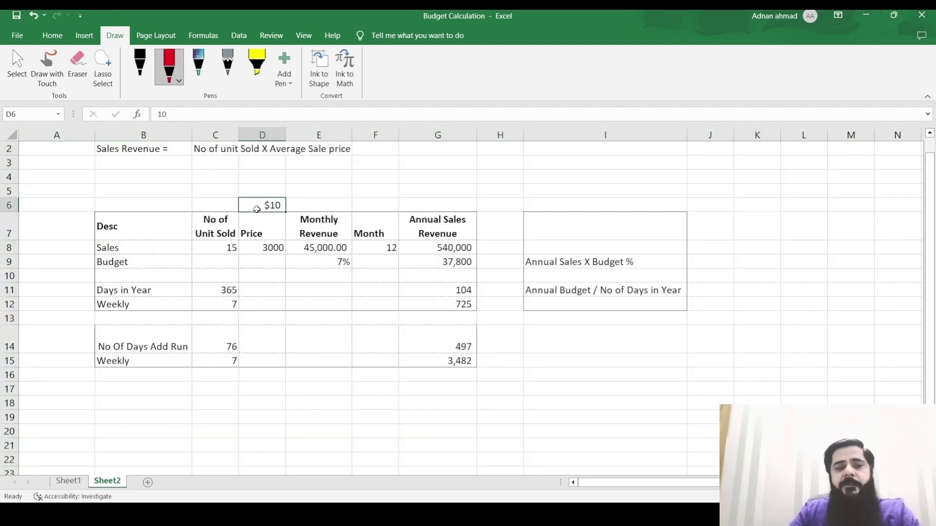
{"action": "key", "text": "Up"}
{"action": "key", "text": "Down"}
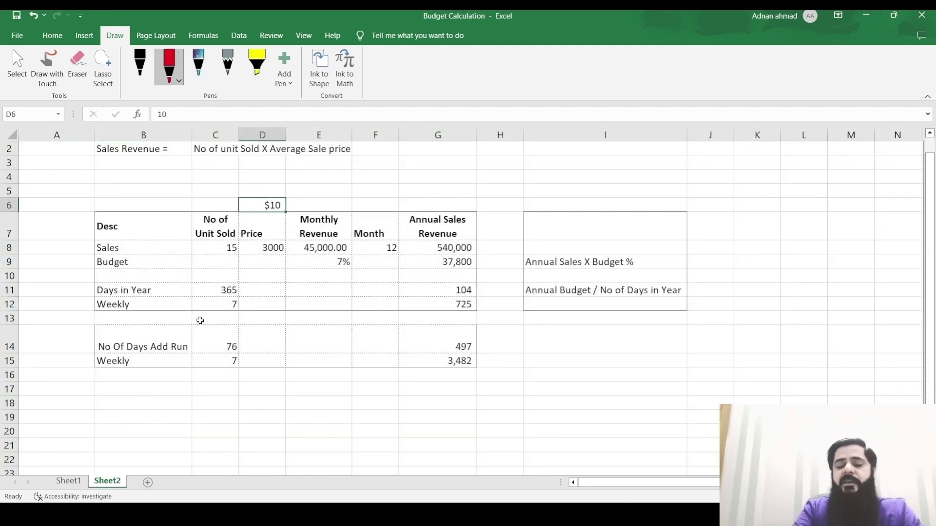
{"action": "type", "text": "20"}
{"action": "key", "text": "Return"}
{"action": "key", "text": "Down"}
{"action": "key", "text": "Down"}
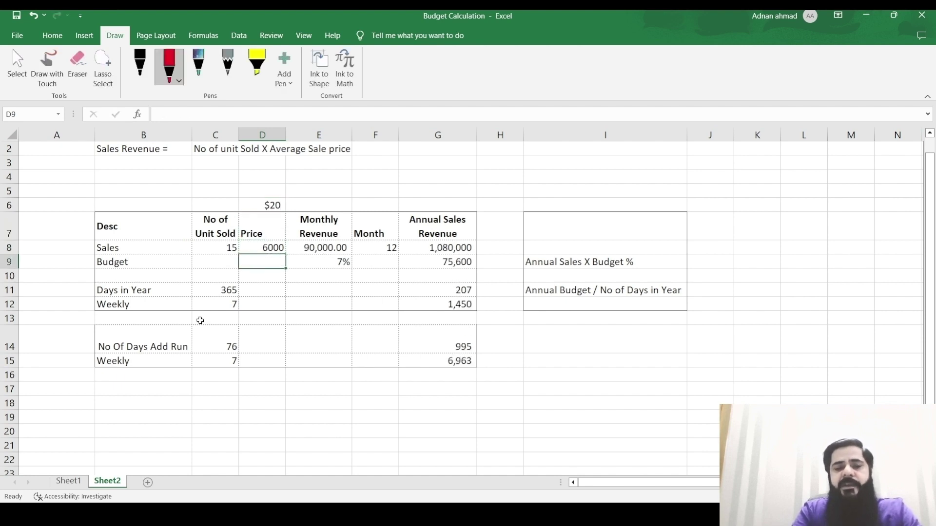
Set the Sales row's number of units sold to 50 and view its price and monthly revenue formulas.
{"action": "key", "text": "Up"}
{"action": "key", "text": "Up"}
{"action": "key", "text": "Up"}
{"action": "key", "text": "Down"}
{"action": "key", "text": "Down"}
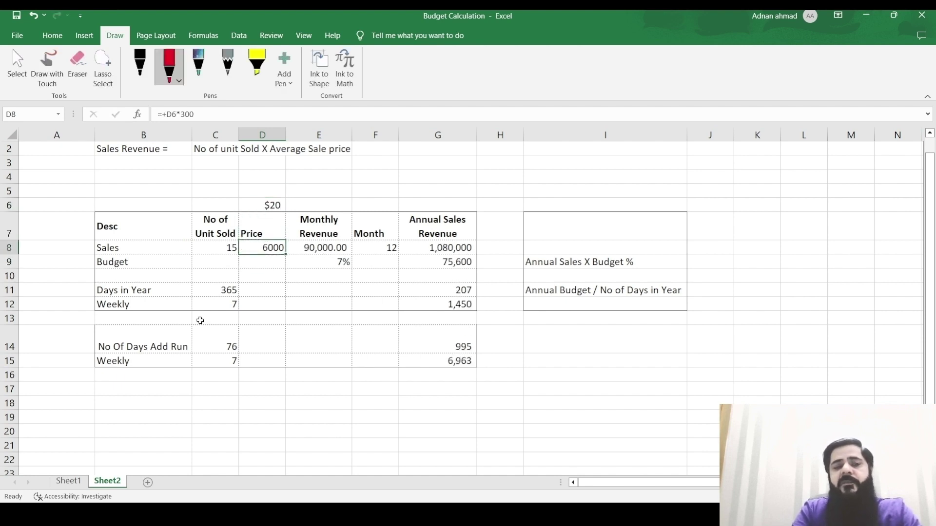
{"action": "key", "text": "Left"}
{"action": "type", "text": "50"}
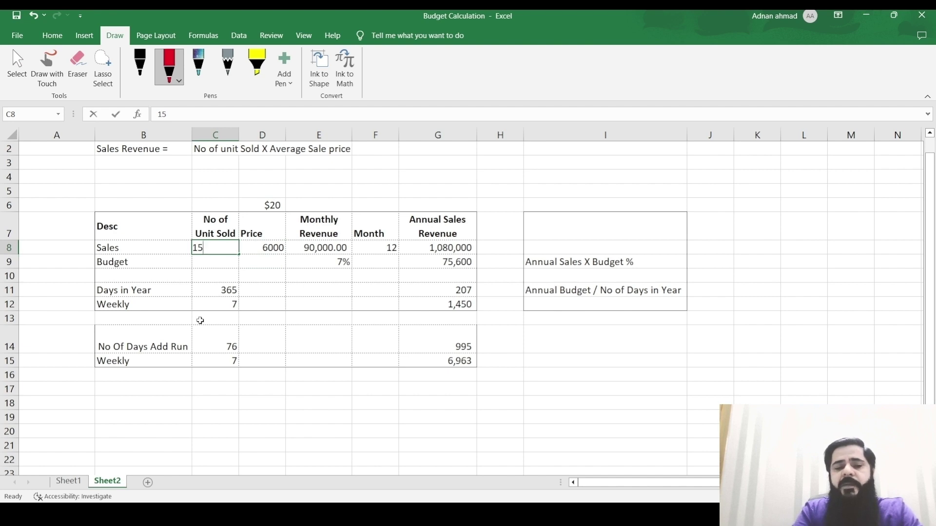
{"action": "key", "text": "Return"}
{"action": "key", "text": "Up"}
{"action": "key", "text": "Right"}
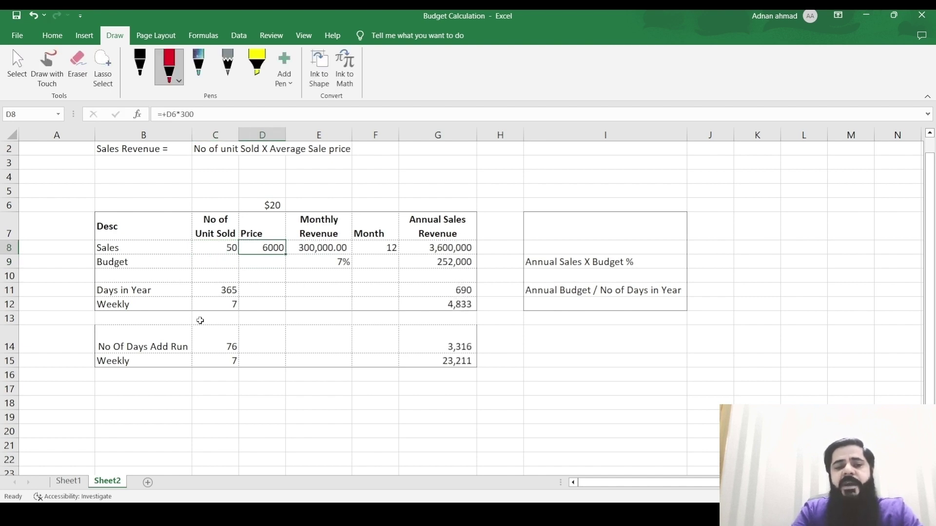
{"action": "key", "text": "Right"}
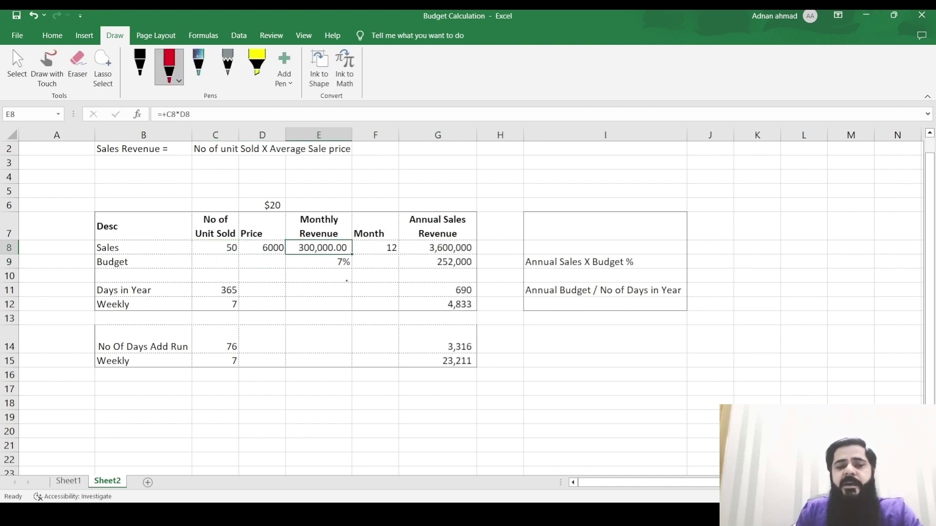
Check-mark the monthly revenue, month count, annual sales revenue and annual budget in red ink, and circle the dollar price in D6.
{"action": "left_click_drag", "start_coordinate": [348, 250], "coordinate": [363, 239]}
{"action": "mouse_move", "coordinate": [370, 246]}
{"action": "left_mouse_down"}
{"action": "mouse_move", "coordinate": [436, 235]}
{"action": "mouse_move", "coordinate": [435, 257]}
{"action": "left_mouse_up"}
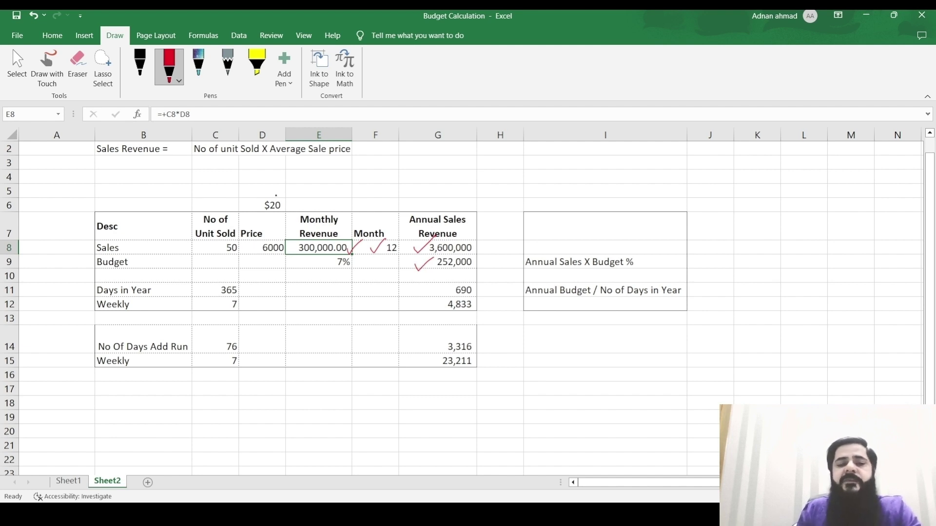
{"action": "mouse_move", "coordinate": [273, 187]}
{"action": "left_mouse_down"}
{"action": "mouse_move", "coordinate": [251, 205]}
{"action": "mouse_move", "coordinate": [277, 218]}
{"action": "mouse_move", "coordinate": [267, 186]}
{"action": "left_mouse_up"}
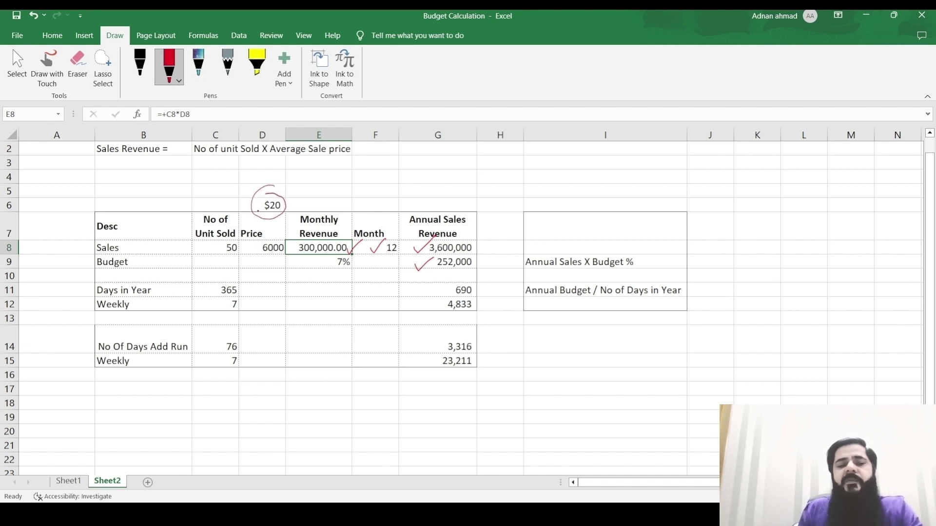
Circle the dollar price in D6 on Sheet1 in red ink and return to Sheet2.
{"action": "key", "text": "ctrl+Page_Up"}
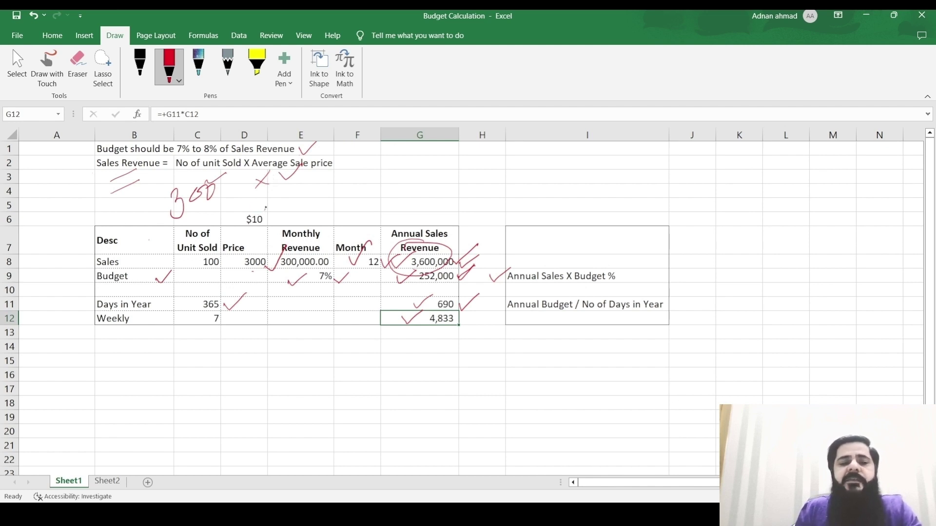
{"action": "mouse_move", "coordinate": [266, 207]}
{"action": "left_mouse_down"}
{"action": "mouse_move", "coordinate": [242, 226]}
{"action": "mouse_move", "coordinate": [276, 212]}
{"action": "mouse_move", "coordinate": [263, 205]}
{"action": "left_mouse_up"}
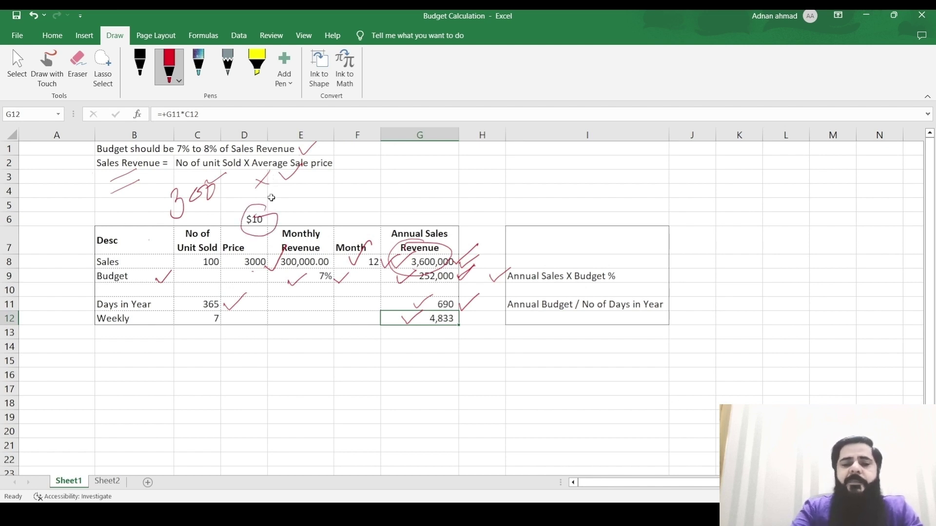
{"action": "key", "text": "ctrl+Page_Down"}
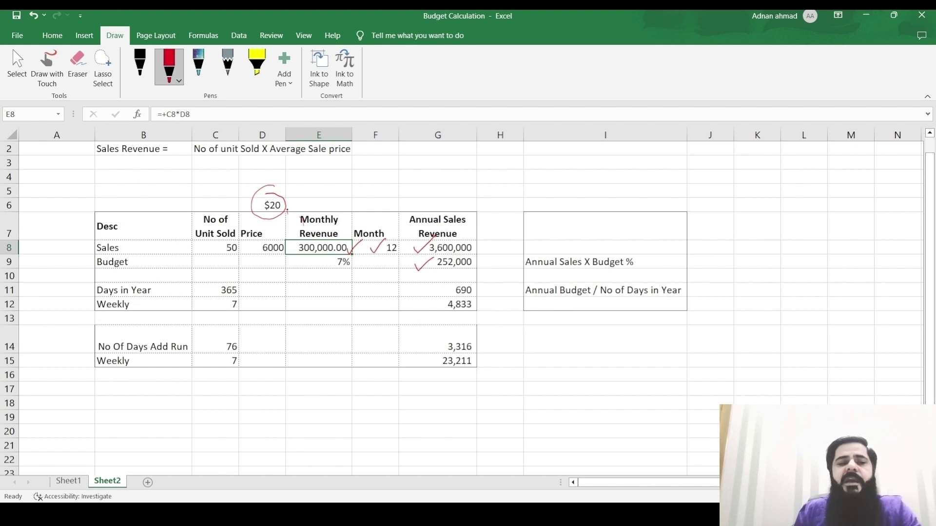
Draw red check marks beside the dollar price, units sold, Sales price, annual budget and daily budget on Sheet2.
{"action": "left_click_drag", "start_coordinate": [286, 209], "coordinate": [303, 199]}
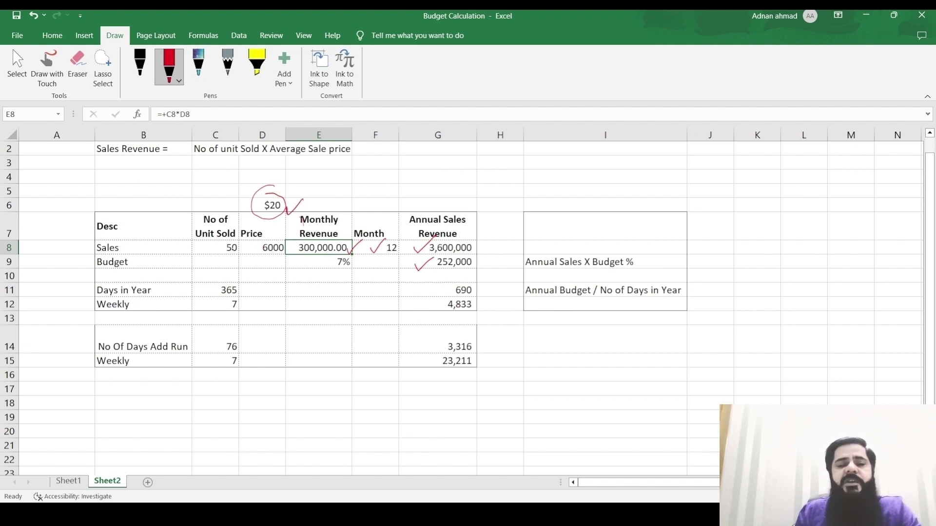
{"action": "left_click_drag", "start_coordinate": [208, 251], "coordinate": [227, 241]}
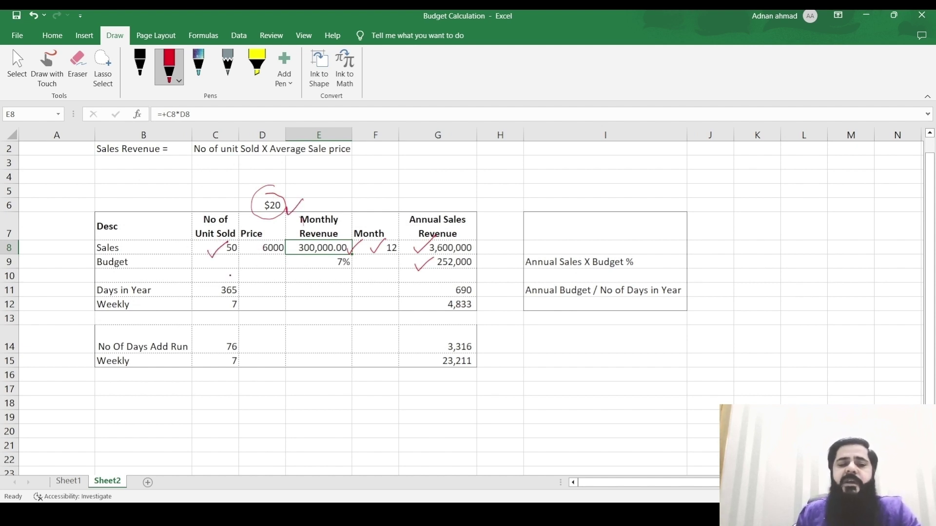
{"action": "left_click_drag", "start_coordinate": [251, 252], "coordinate": [266, 240]}
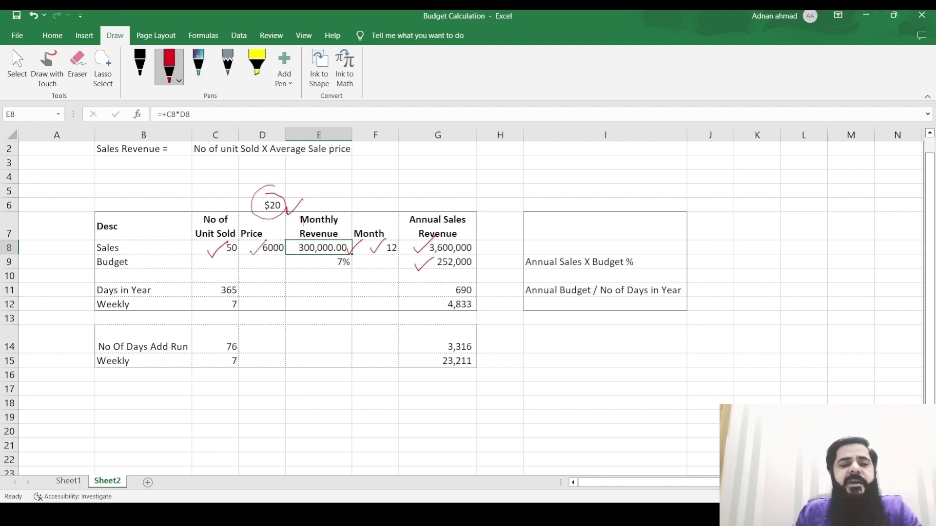
{"action": "mouse_move", "coordinate": [478, 256]}
{"action": "left_mouse_down"}
{"action": "mouse_move", "coordinate": [482, 266]}
{"action": "mouse_move", "coordinate": [495, 249]}
{"action": "left_mouse_up"}
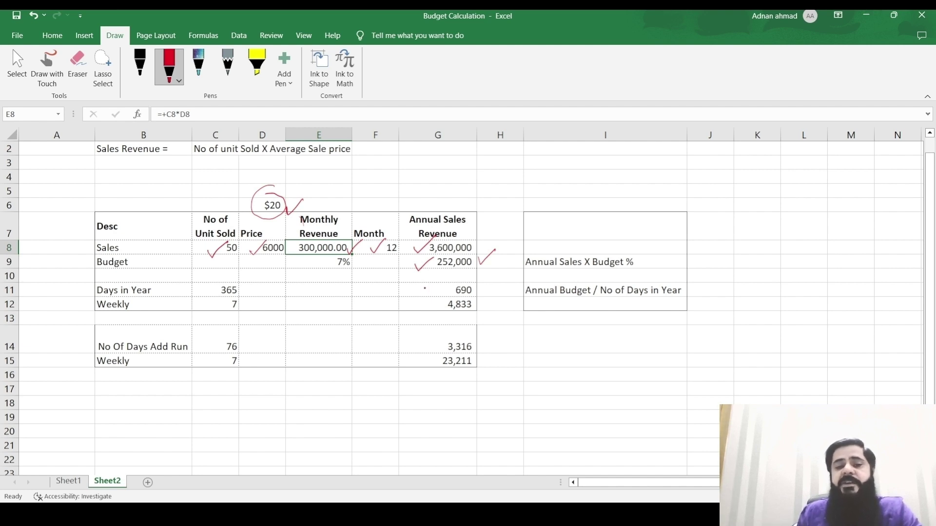
{"action": "mouse_move", "coordinate": [425, 289]}
{"action": "left_mouse_down"}
{"action": "mouse_move", "coordinate": [449, 279]}
{"action": "mouse_move", "coordinate": [435, 299]}
{"action": "left_mouse_up"}
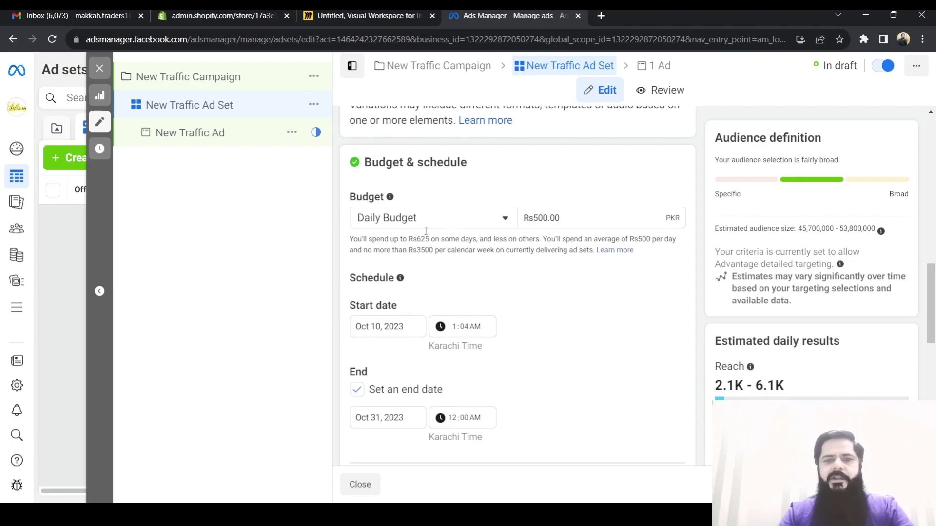
Set the New Traffic Ad Set's daily budget to Rs500.
{"action": "left_click_drag", "start_coordinate": [585, 216], "coordinate": [510, 218]}
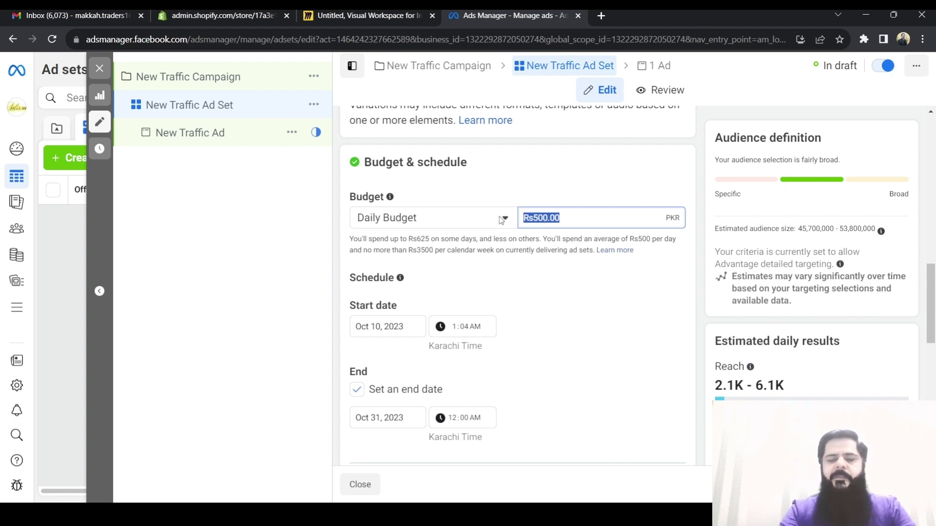
{"action": "key", "text": "BackSpace"}
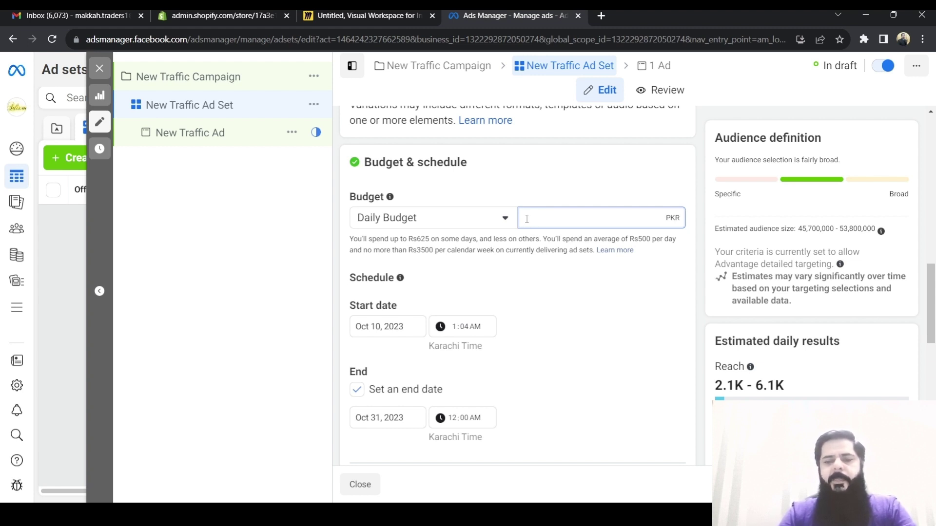
{"action": "type", "text": "500"}
{"action": "key", "text": "Tab"}
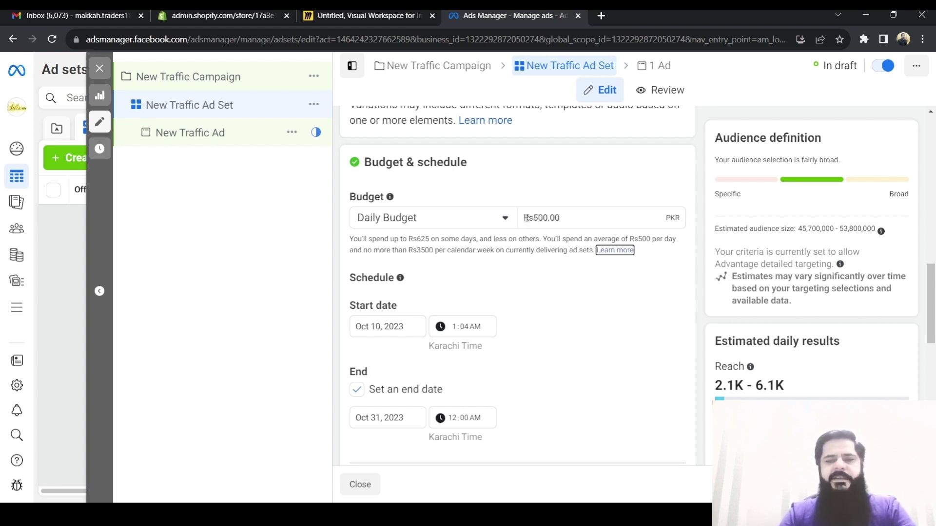
Select October 10, 2023 as the ad set's start date and look over the budget and schedule settings.
{"action": "left_click", "coordinate": [377, 326]}
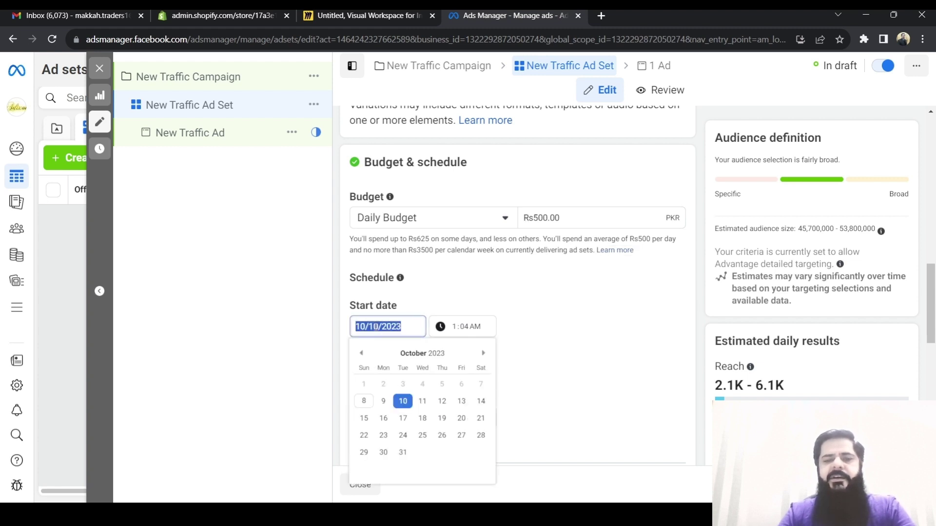
{"action": "left_click", "coordinate": [402, 400]}
{"action": "scroll", "coordinate": [383, 292], "scroll_direction": "down", "scroll_amount": 4}
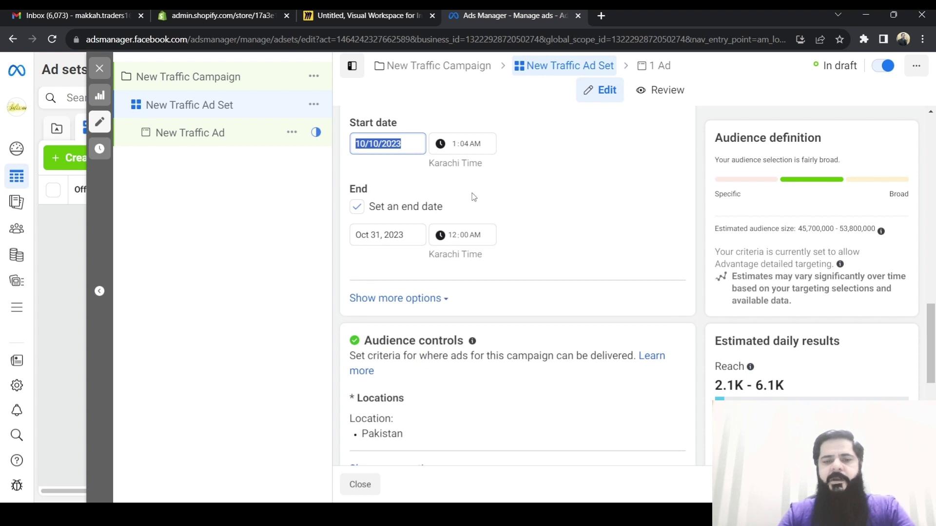
{"action": "scroll", "coordinate": [472, 196], "scroll_direction": "up", "scroll_amount": 5}
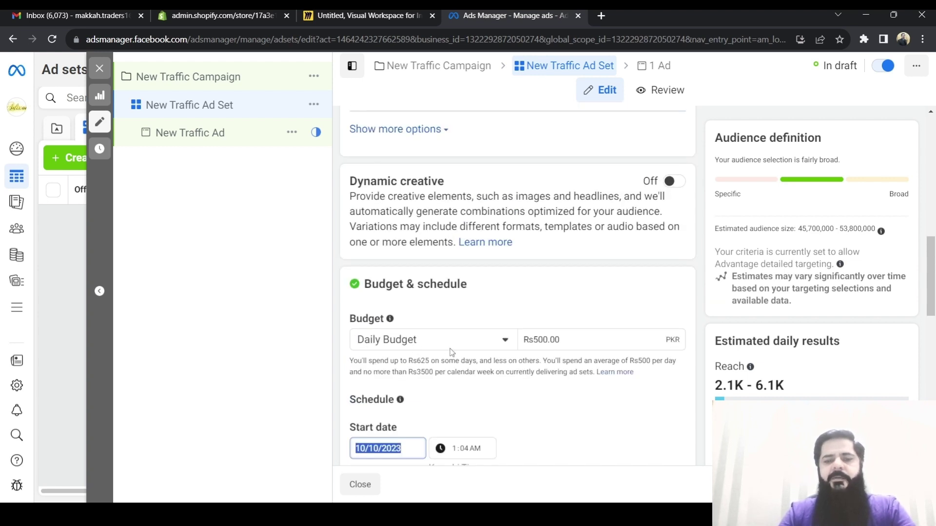
Change the ad set's budget type to Lifetime Budget with an amount of Rs10,000.
{"action": "scroll", "coordinate": [451, 348], "scroll_direction": "down", "scroll_amount": 2}
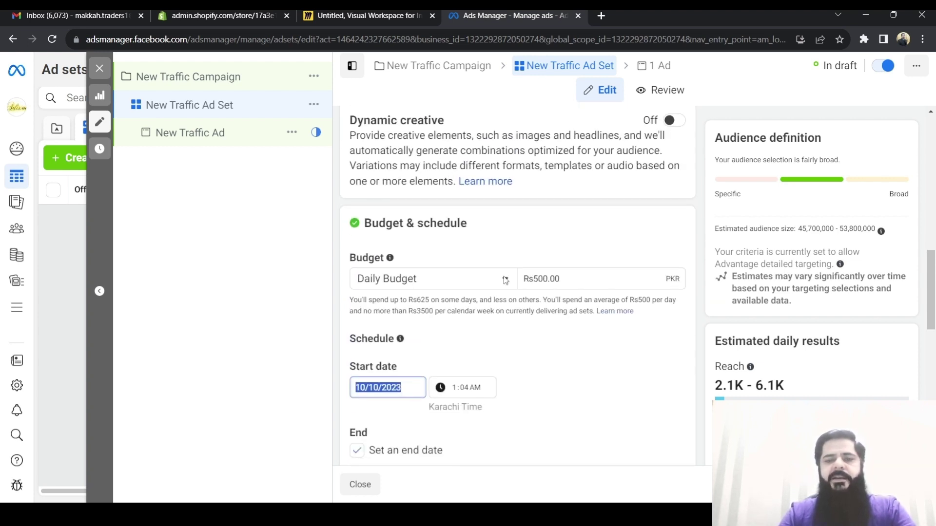
{"action": "left_click", "coordinate": [505, 279]}
{"action": "left_click", "coordinate": [409, 328]}
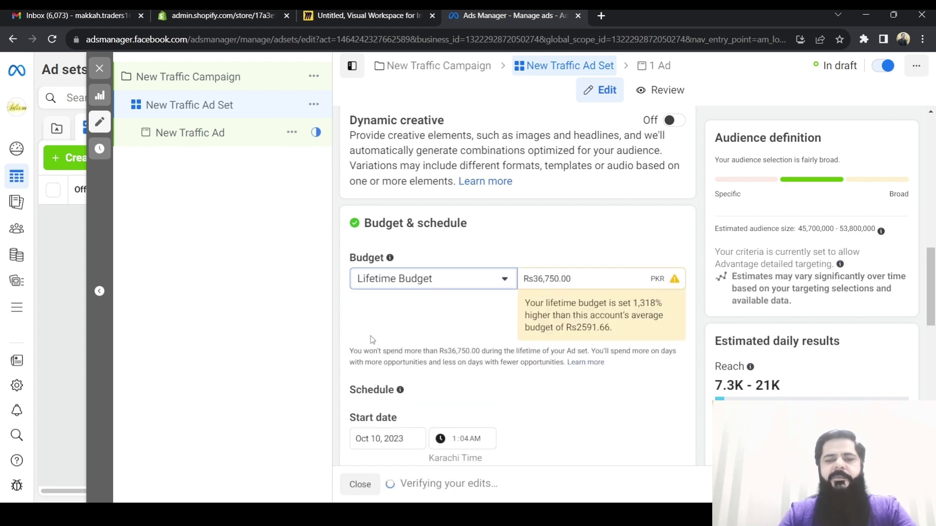
{"action": "key", "text": "Tab"}
{"action": "type", "text": "10,000"}
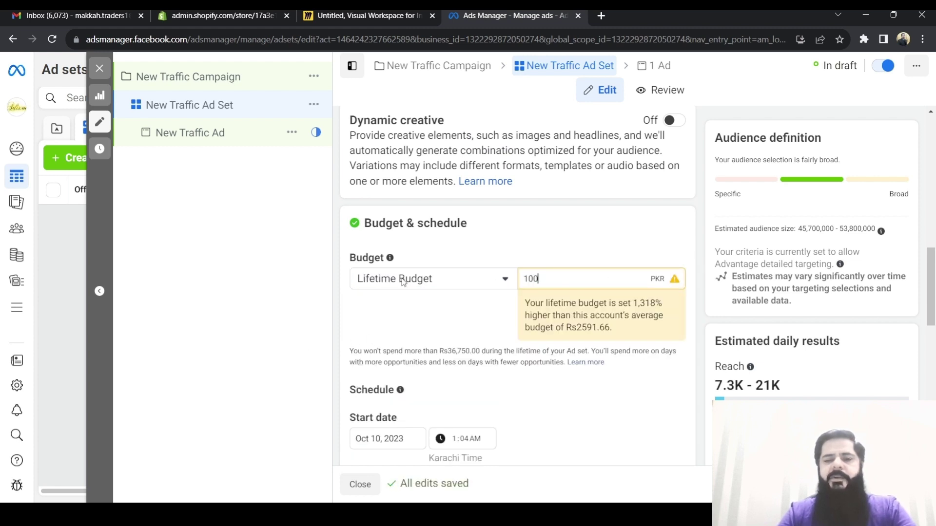
{"action": "key", "text": "Tab"}
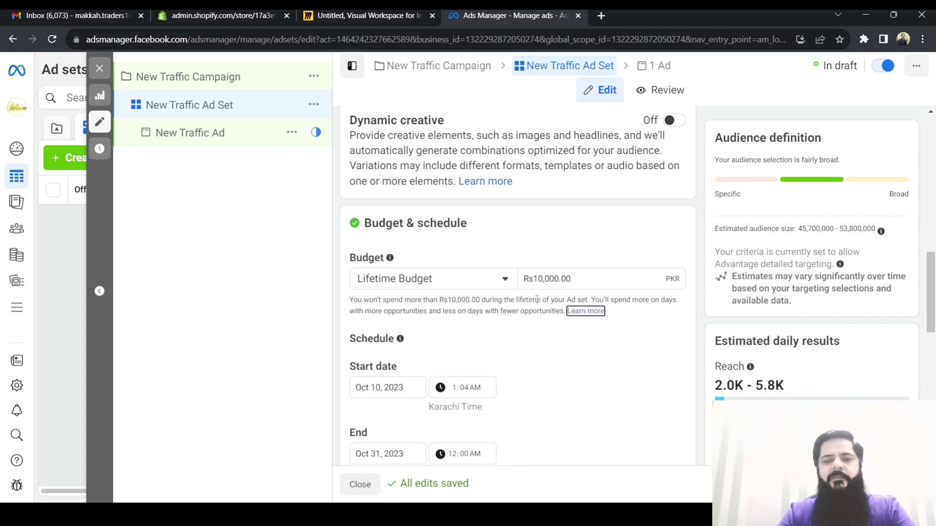
{"action": "left_click_drag", "start_coordinate": [575, 284], "coordinate": [519, 279]}
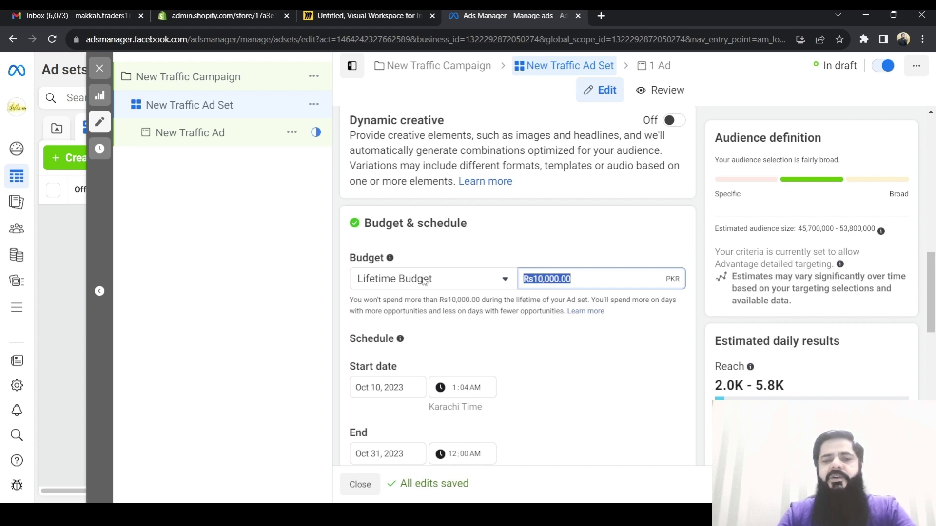
Reveal the additional scheduling options and set the ads to run on a schedule.
{"action": "scroll", "coordinate": [424, 332], "scroll_direction": "down", "scroll_amount": 4}
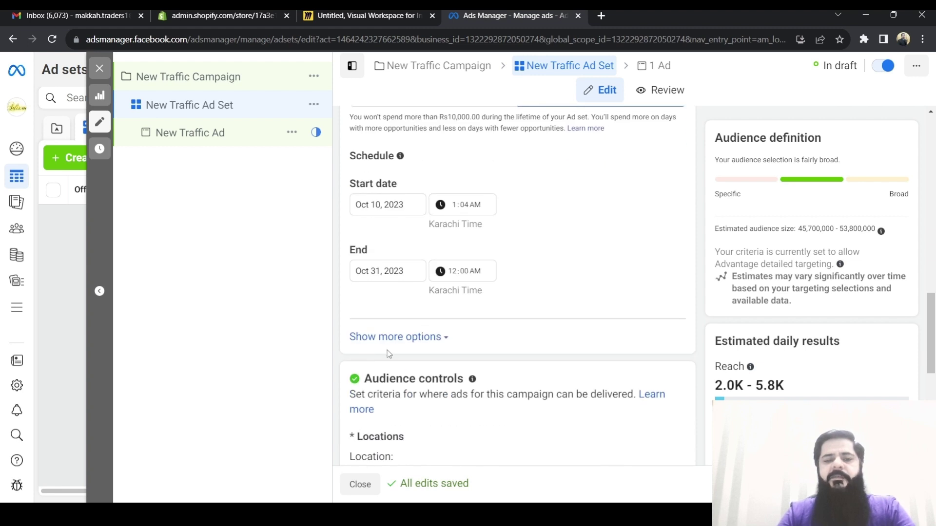
{"action": "left_click", "coordinate": [370, 337]}
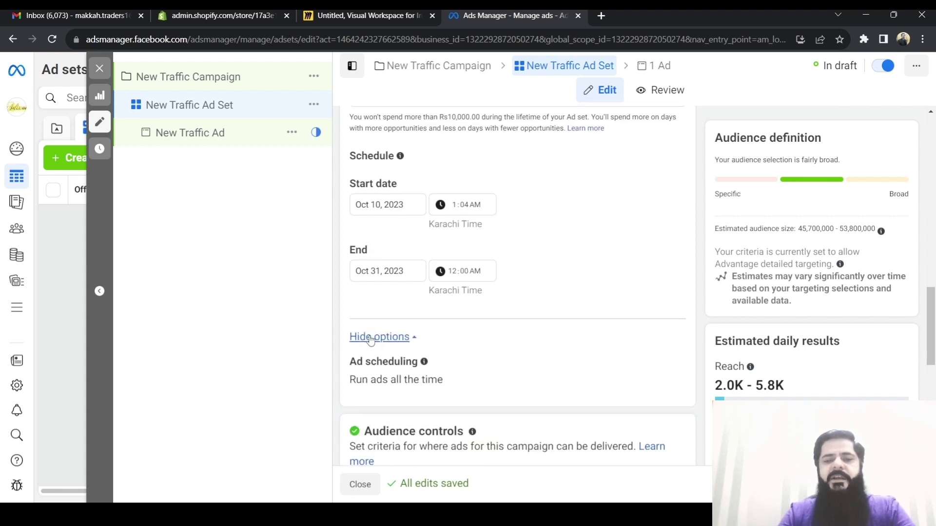
{"action": "scroll", "coordinate": [371, 336], "scroll_direction": "down", "scroll_amount": 3}
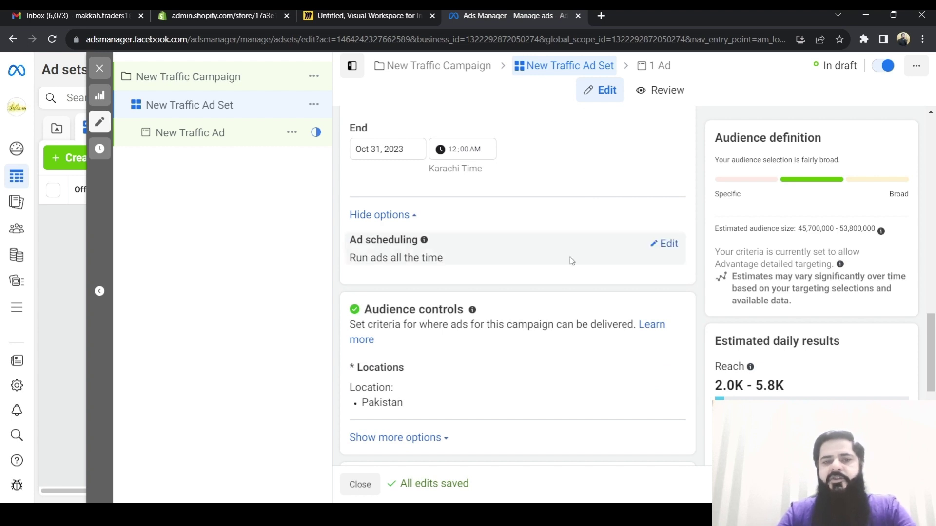
{"action": "left_click", "coordinate": [669, 243]}
{"action": "scroll", "coordinate": [556, 379], "scroll_direction": "down", "scroll_amount": 2}
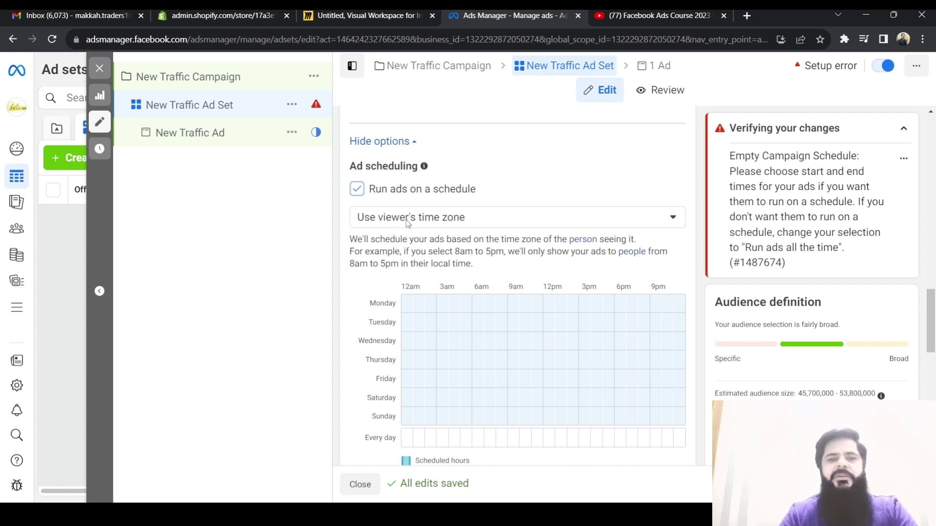
Try the ad account's time zone (Karachi Time) for ad scheduling and return to the viewer's time zone.
{"action": "left_click", "coordinate": [643, 215]}
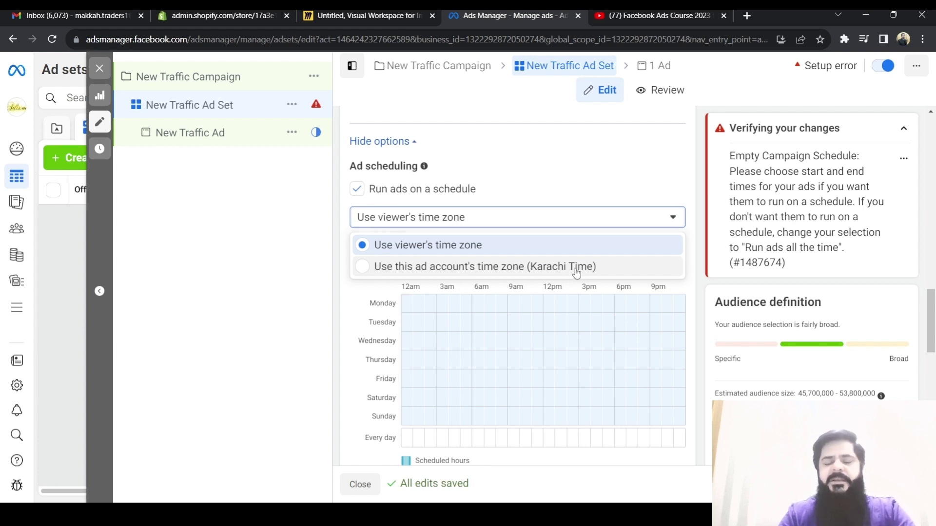
{"action": "left_click", "coordinate": [389, 265]}
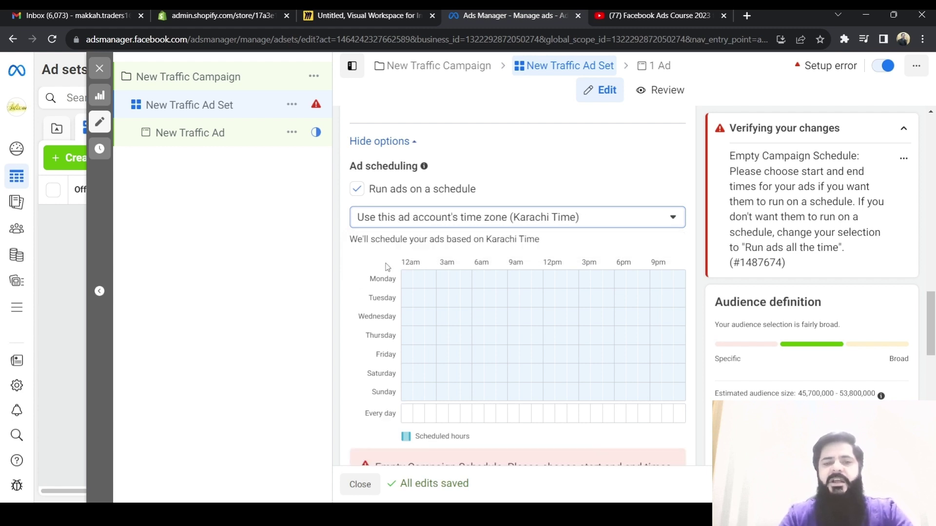
{"action": "left_click", "coordinate": [391, 215]}
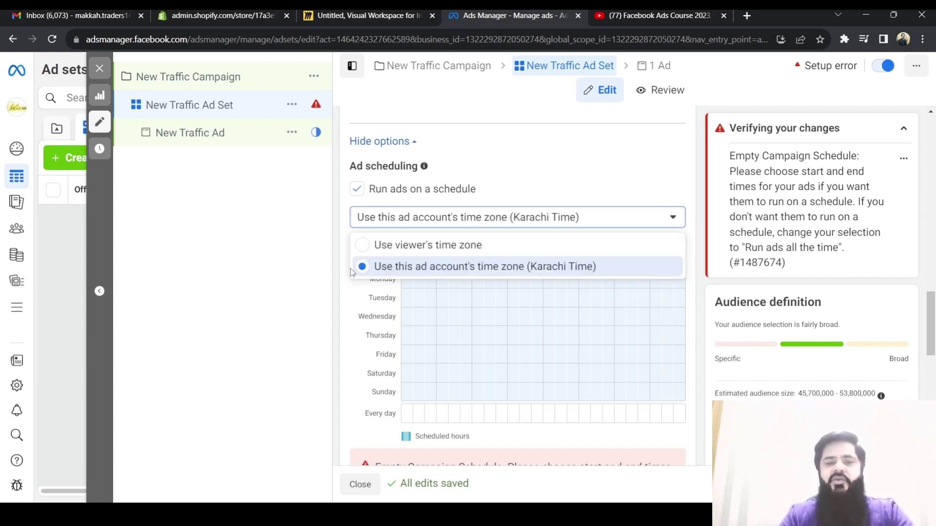
{"action": "left_click", "coordinate": [367, 245]}
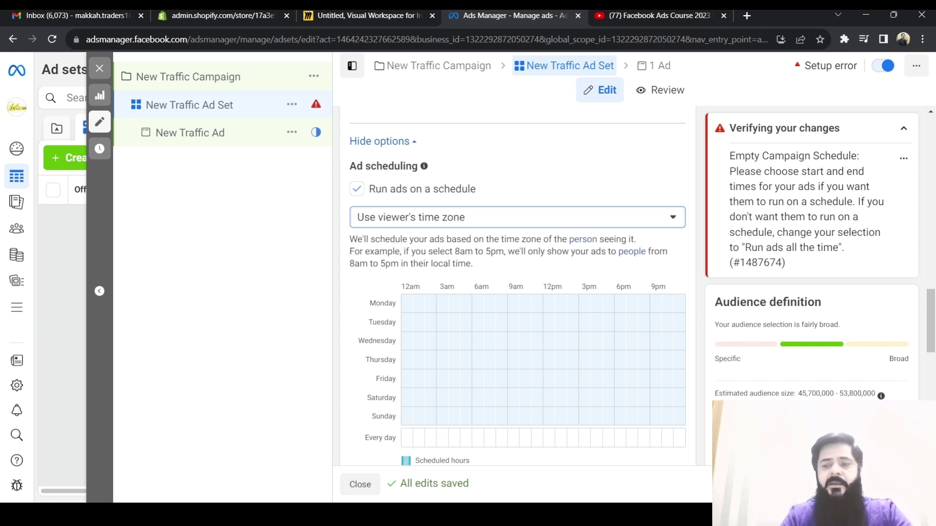
{"action": "left_click", "coordinate": [388, 224]}
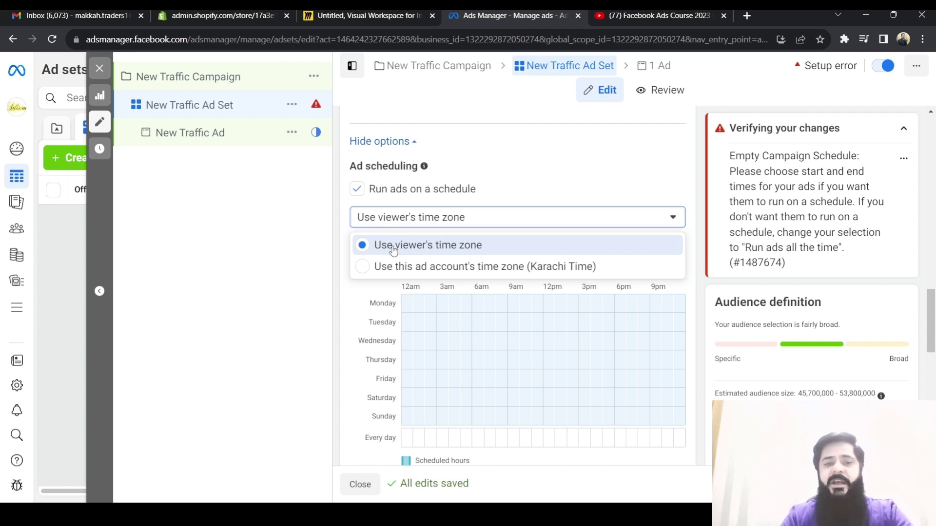
{"action": "left_click", "coordinate": [387, 266]}
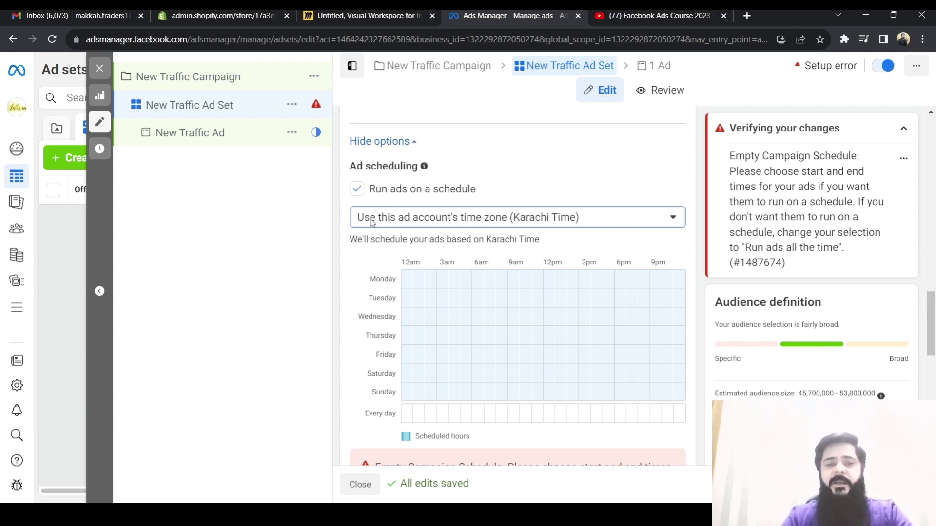
{"action": "left_click", "coordinate": [373, 220]}
{"action": "left_click", "coordinate": [376, 245]}
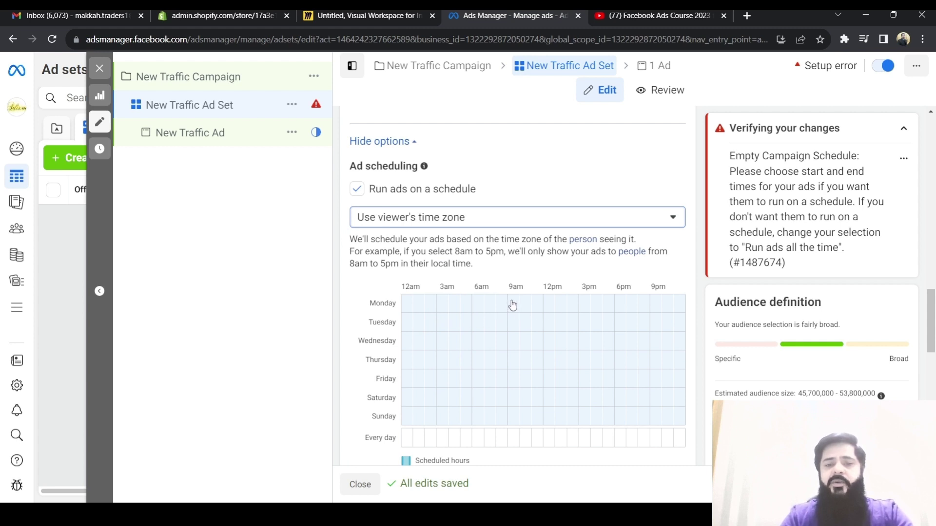
Schedule the ads for 9am to 10pm on Monday and Tuesday, and 12am to 10pm on Wednesday and Thursday.
{"action": "left_click_drag", "start_coordinate": [512, 305], "coordinate": [659, 305]}
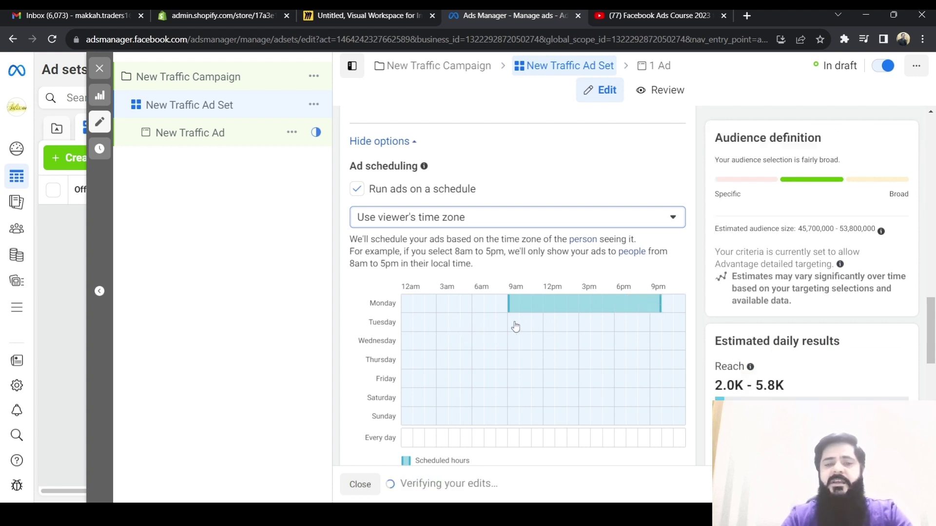
{"action": "left_click_drag", "start_coordinate": [510, 323], "coordinate": [659, 324]}
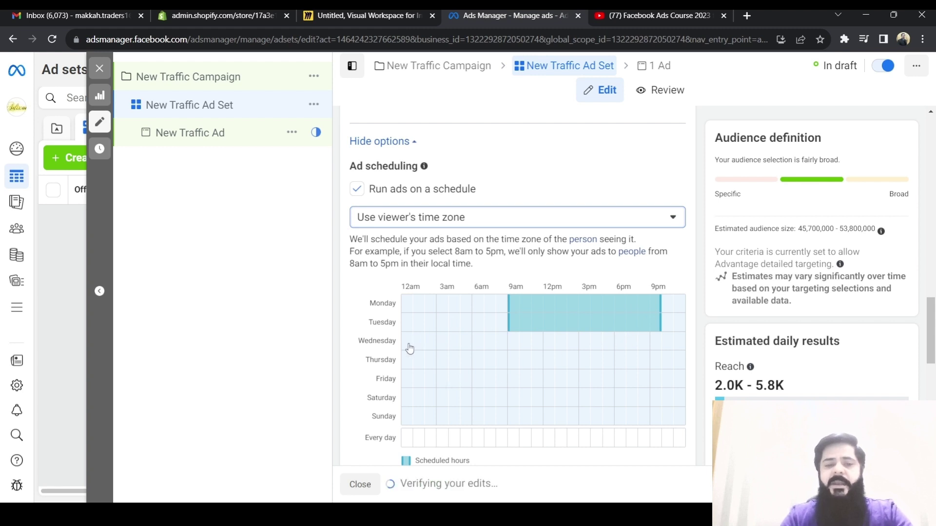
{"action": "left_click_drag", "start_coordinate": [403, 342], "coordinate": [660, 344]}
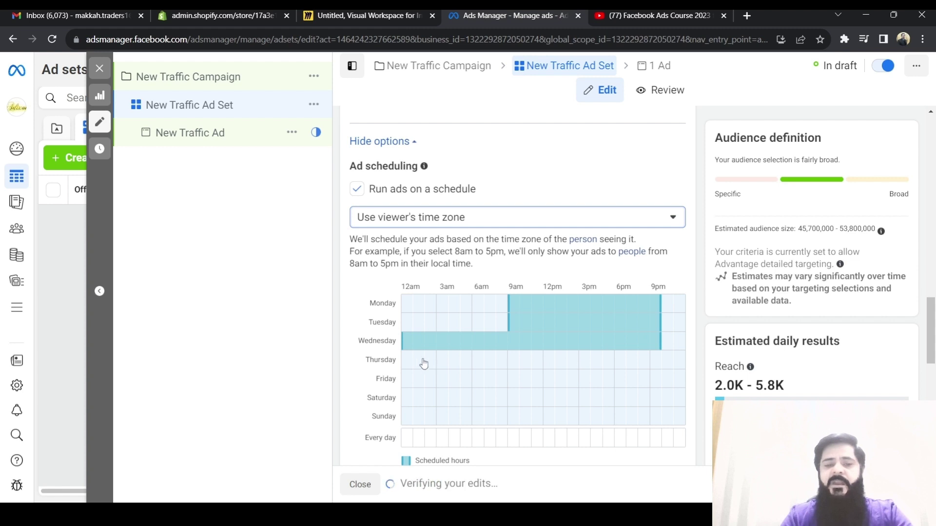
{"action": "left_click_drag", "start_coordinate": [403, 359], "coordinate": [642, 361]}
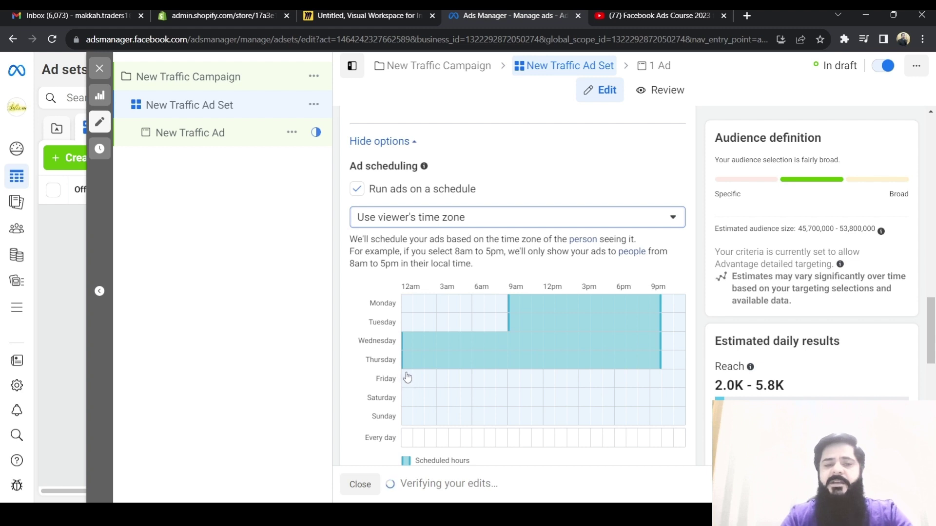
Schedule the ads for Friday 12am to 1pm and 4pm to 10pm, and for Saturday and Sunday 12am to 10pm.
{"action": "left_click_drag", "start_coordinate": [408, 377], "coordinate": [549, 382]}
{"action": "left_click", "coordinate": [527, 379]}
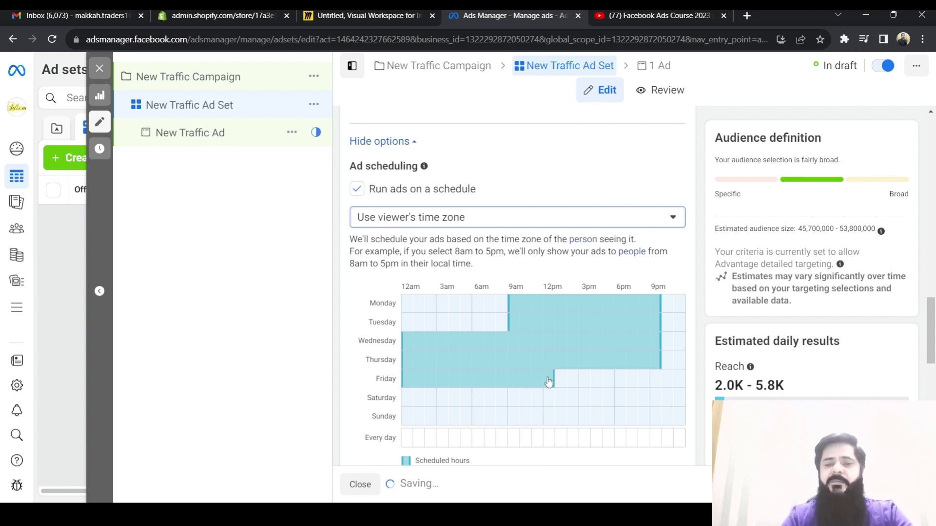
{"action": "left_click", "coordinate": [594, 380]}
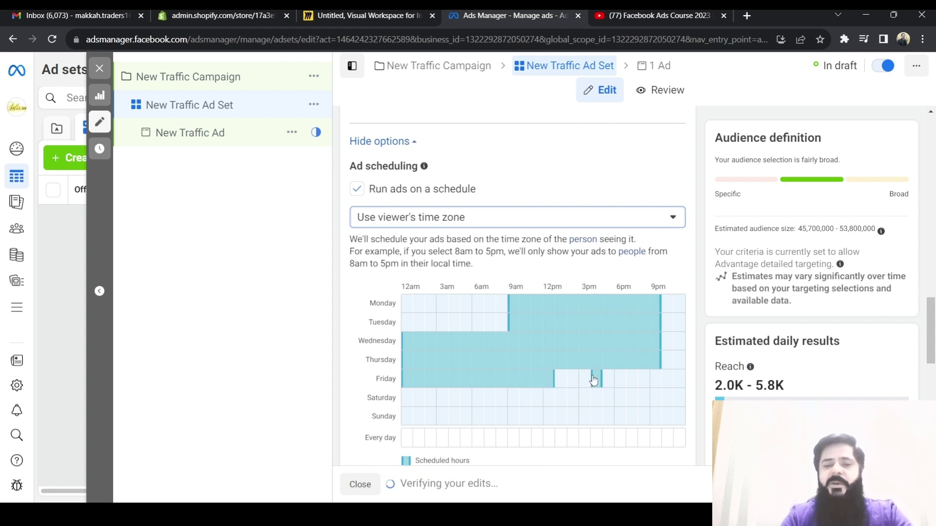
{"action": "left_click_drag", "start_coordinate": [593, 381], "coordinate": [652, 378]}
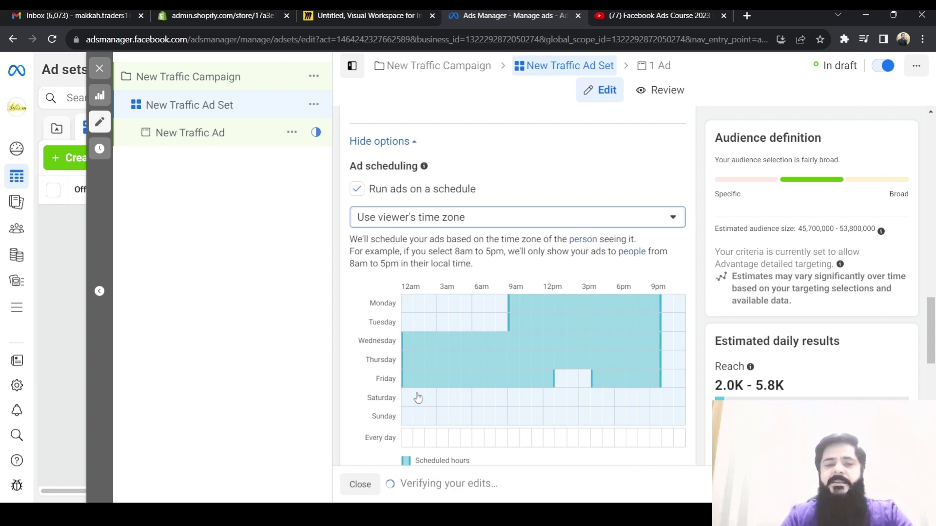
{"action": "left_click_drag", "start_coordinate": [418, 398], "coordinate": [659, 398]}
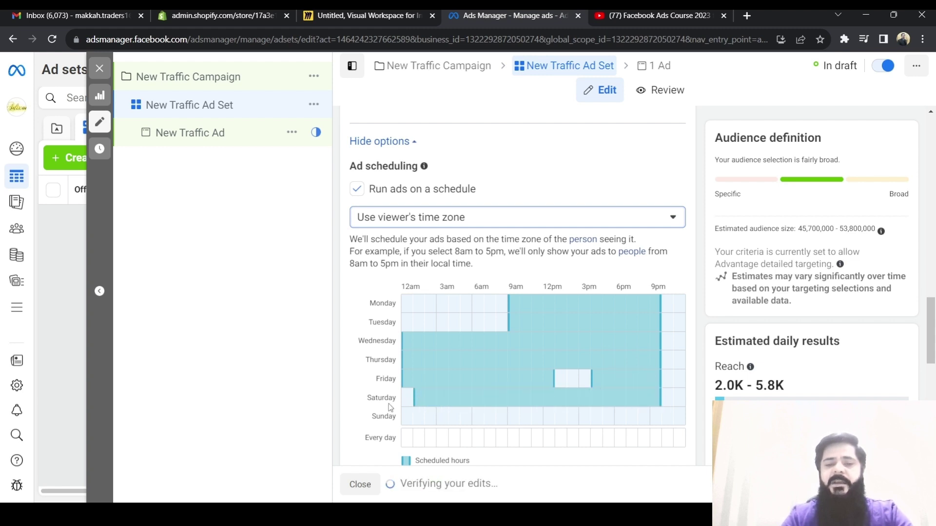
{"action": "left_click_drag", "start_coordinate": [406, 400], "coordinate": [659, 415]}
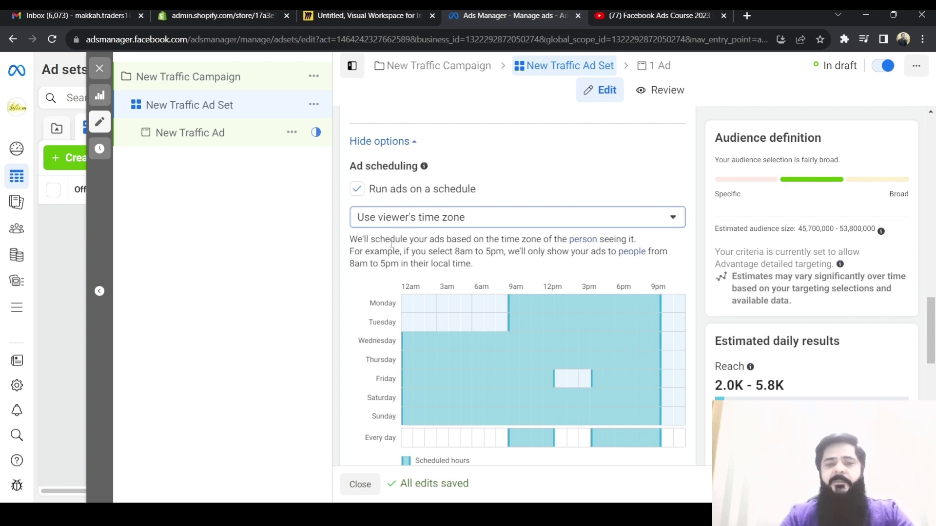
{"action": "scroll", "coordinate": [392, 243], "scroll_direction": "down", "scroll_amount": 3}
{"action": "scroll", "coordinate": [384, 273], "scroll_direction": "up", "scroll_amount": 3}
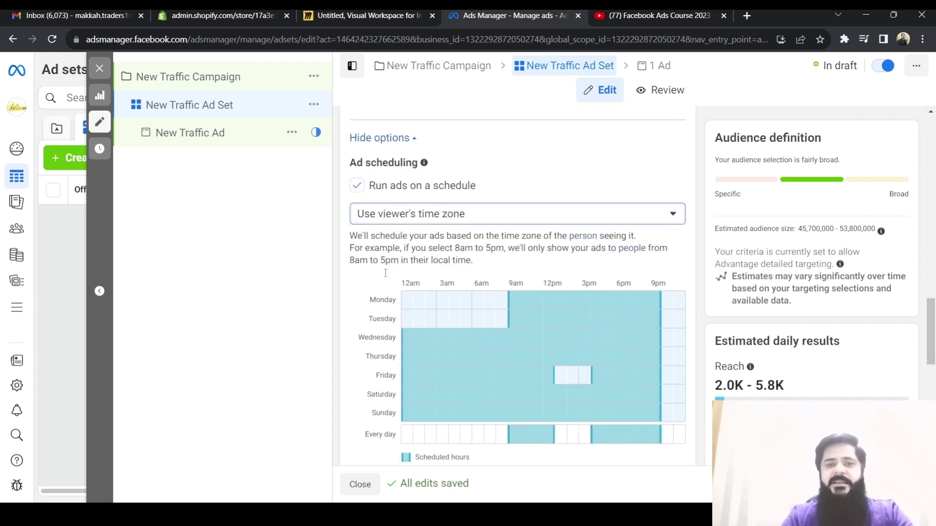
Switch the budget type to Daily Budget and check whether ad scheduling is available with it.
{"action": "scroll", "coordinate": [385, 283], "scroll_direction": "up", "scroll_amount": 4}
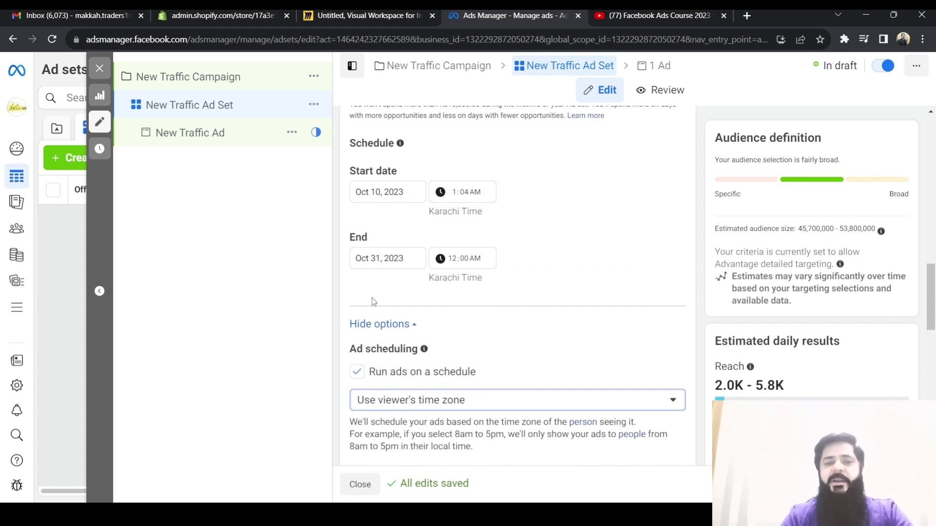
{"action": "scroll", "coordinate": [373, 305], "scroll_direction": "up", "scroll_amount": 4}
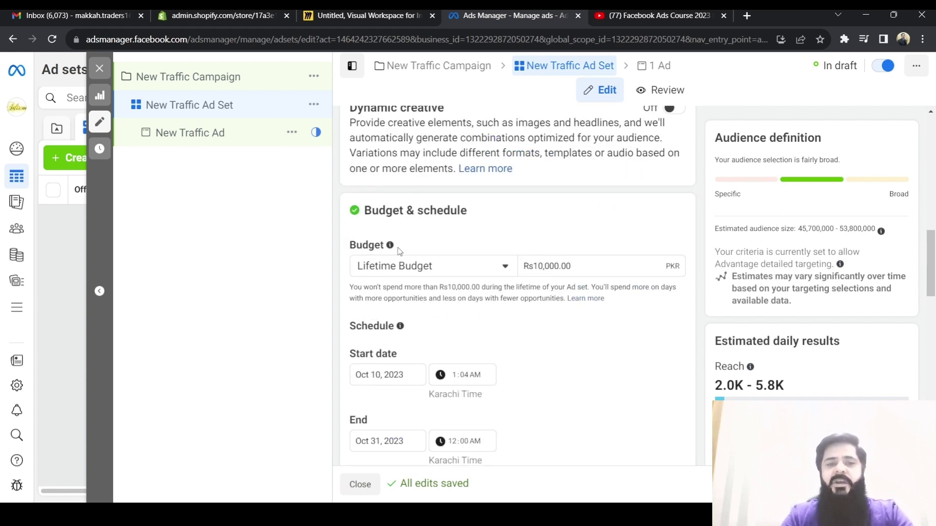
{"action": "left_click", "coordinate": [408, 266]}
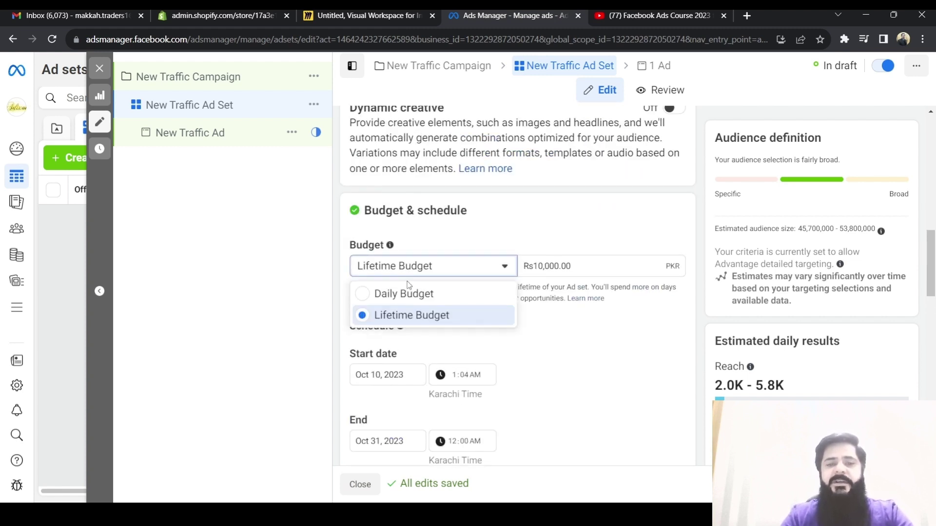
{"action": "left_click", "coordinate": [361, 295]}
{"action": "scroll", "coordinate": [478, 385], "scroll_direction": "down", "scroll_amount": 5}
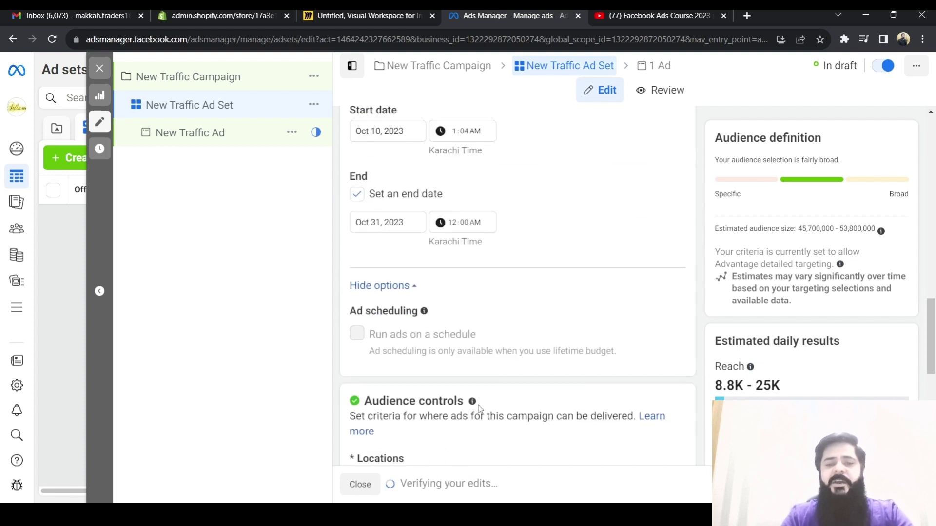
{"action": "scroll", "coordinate": [446, 373], "scroll_direction": "up", "scroll_amount": 6}
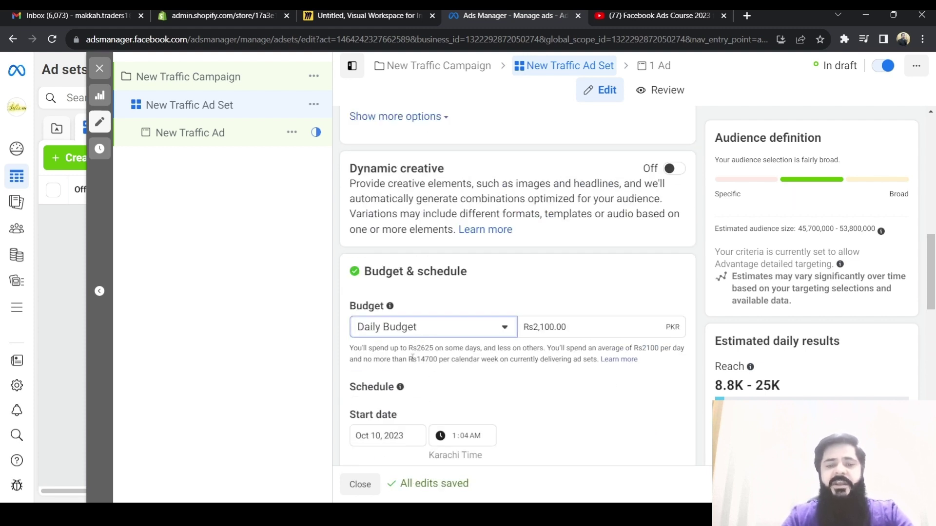
{"action": "scroll", "coordinate": [412, 358], "scroll_direction": "down", "scroll_amount": 3}
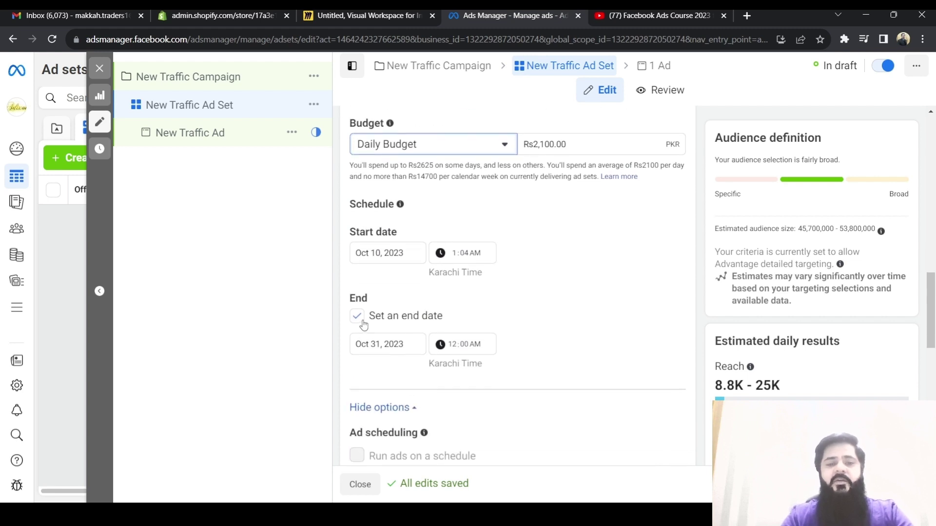
Switch the budget type back to Lifetime Budget and check the availability of ad scheduling.
{"action": "left_click", "coordinate": [441, 152]}
{"action": "left_click", "coordinate": [368, 192]}
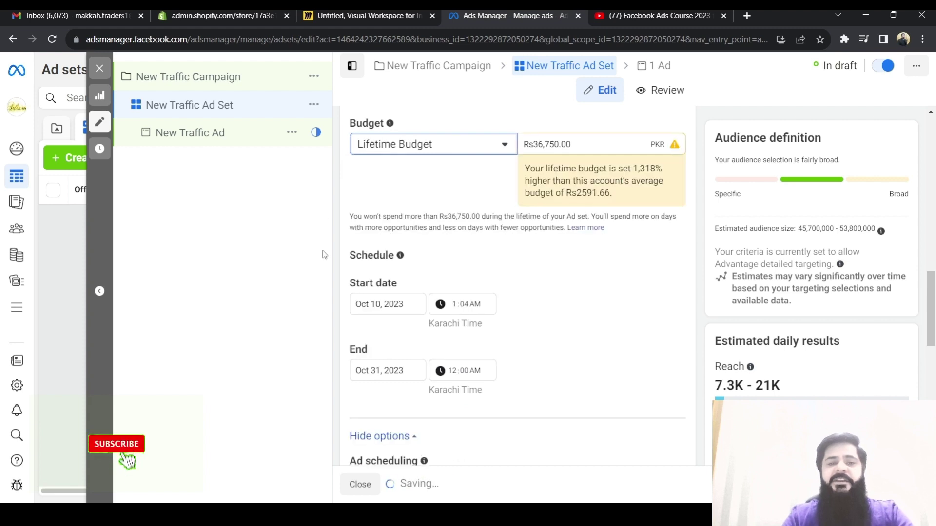
{"action": "scroll", "coordinate": [406, 249], "scroll_direction": "down", "scroll_amount": 2}
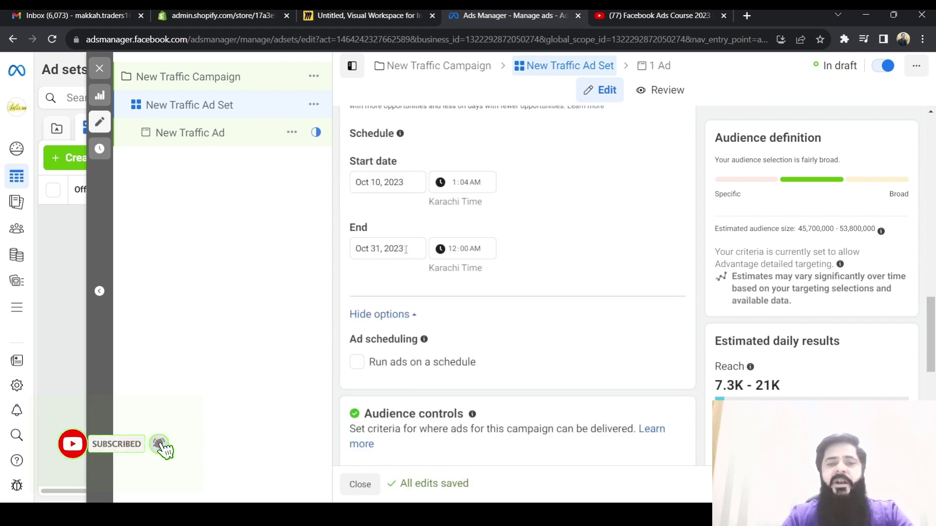